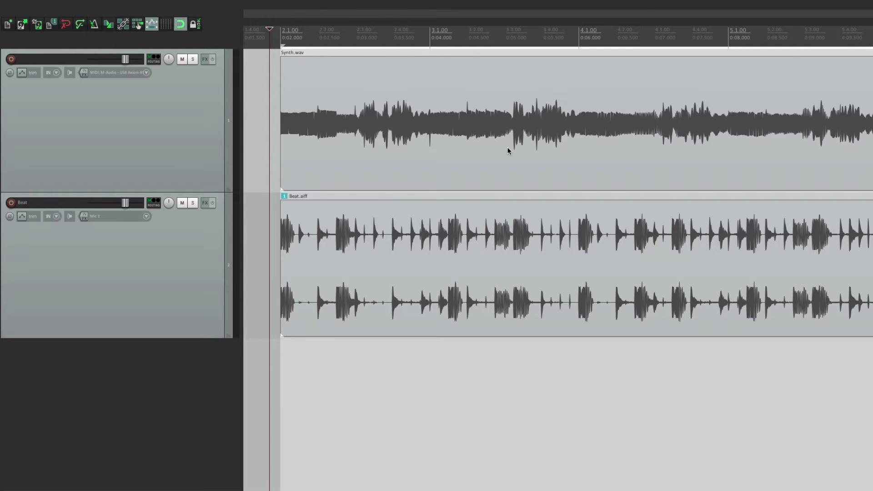
Play the project, then solo the Synth track, play it, and unsolo it.
key(space)
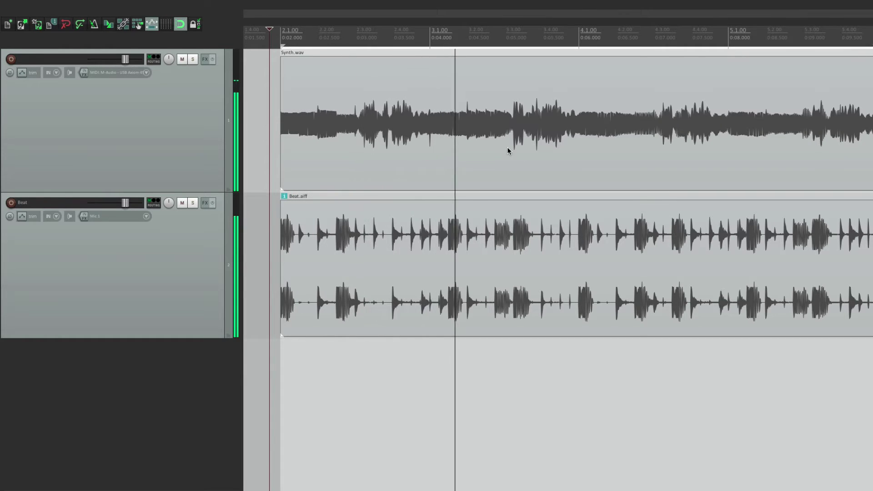
key(space)
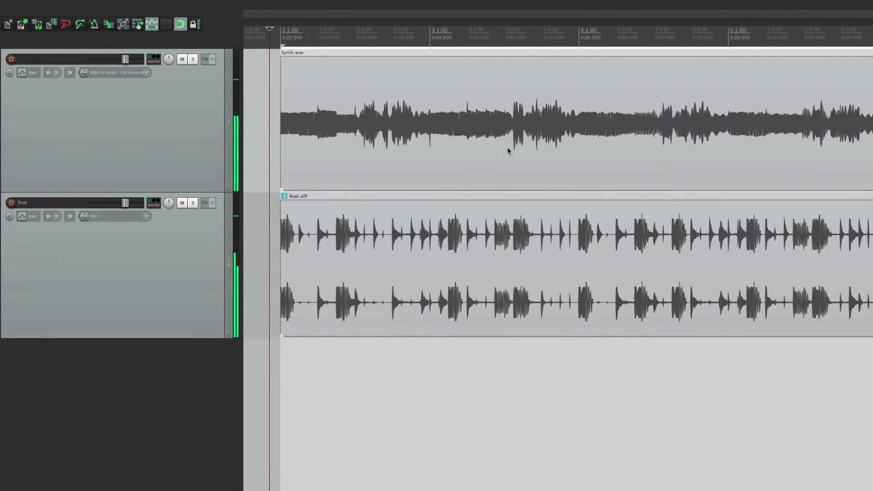
click(193, 59)
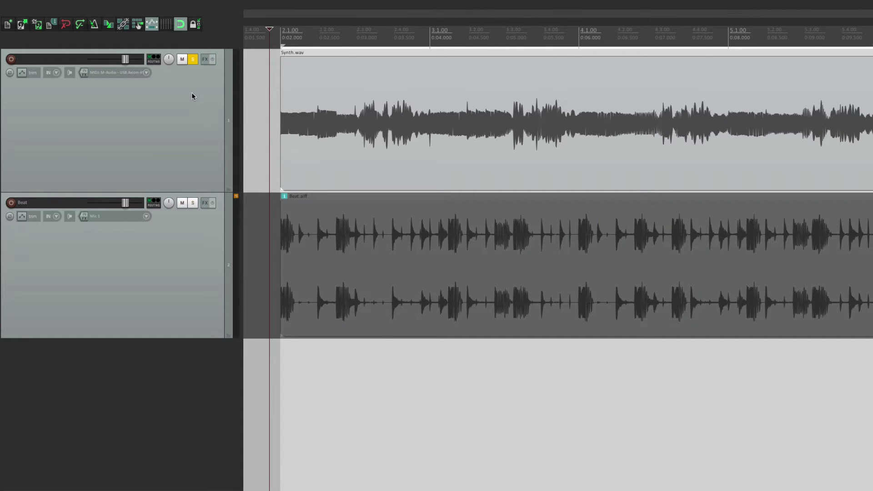
key(space)
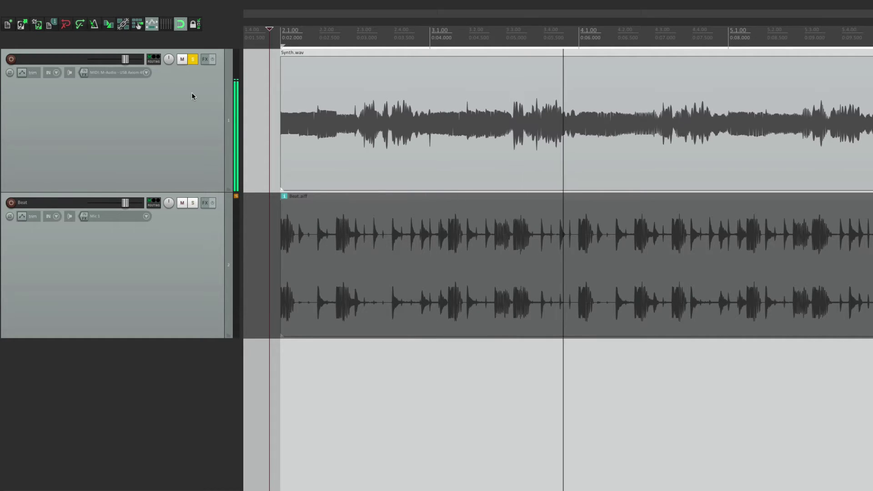
key(space)
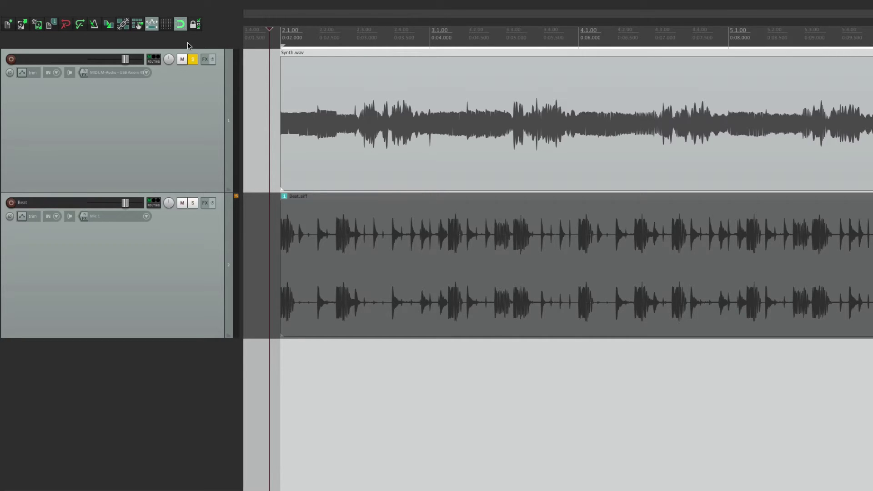
click(193, 59)
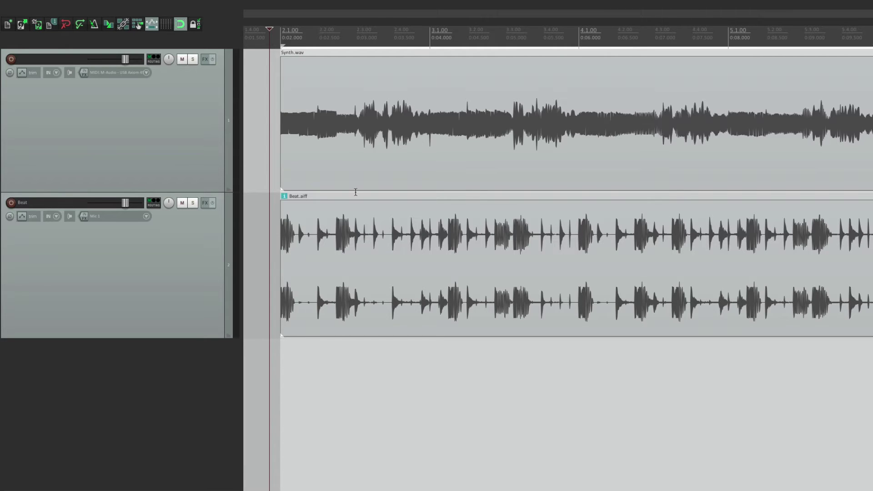
Filter Track 1's plugin list by 'pan' and select JS: Volume/Pan Smoother v5.
click(205, 59)
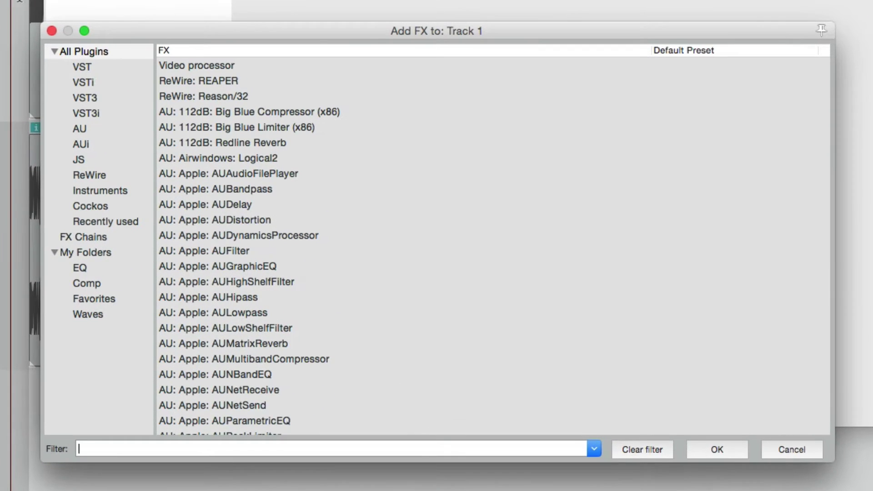
click(120, 58)
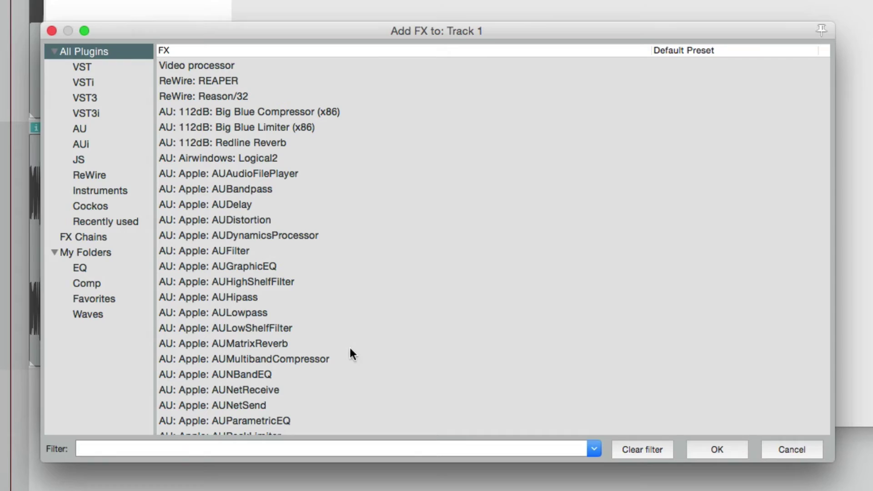
click(303, 449)
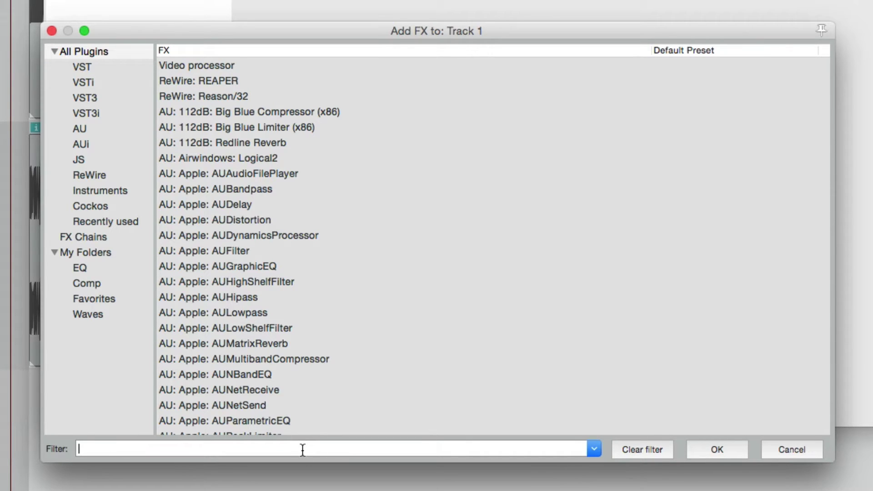
text(pan)
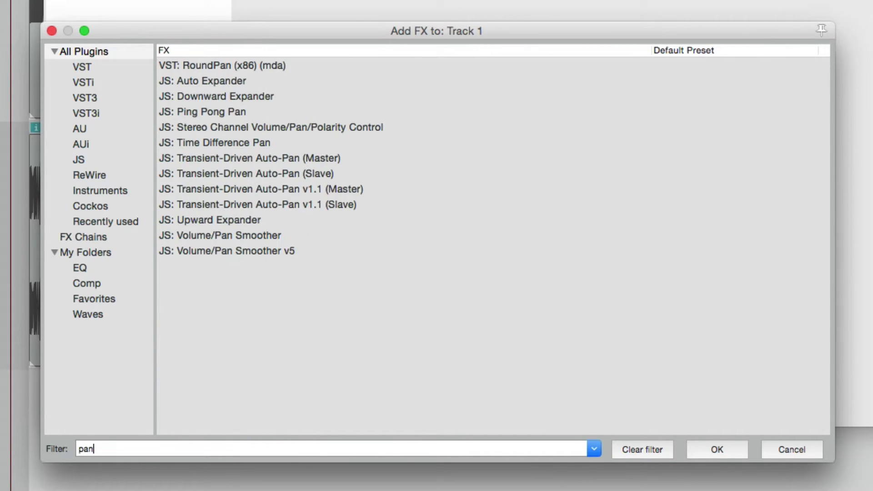
click(302, 252)
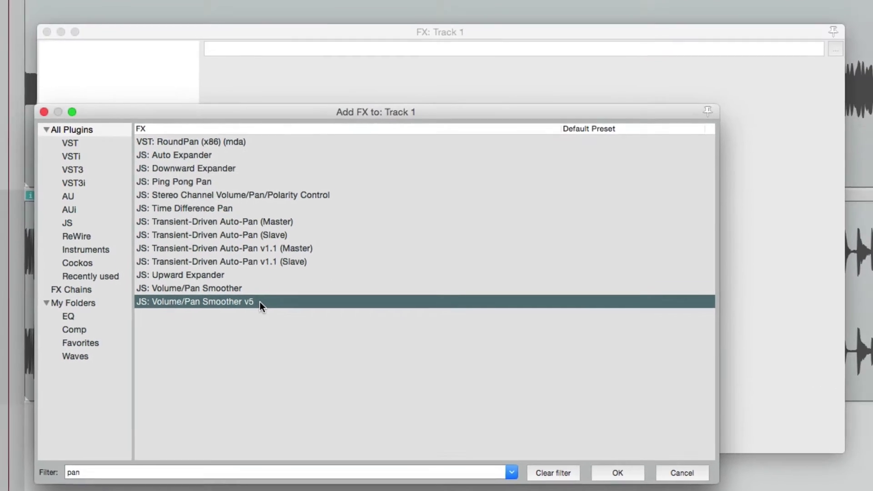
Add JS: Volume/Pan Smoother v5 to Track 1 and float its window over the tracks.
double_click(302, 251)
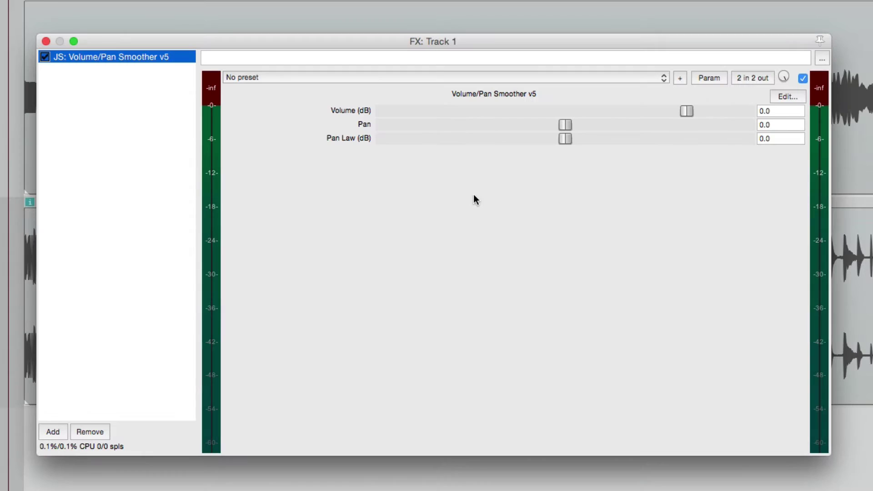
double_click(156, 57)
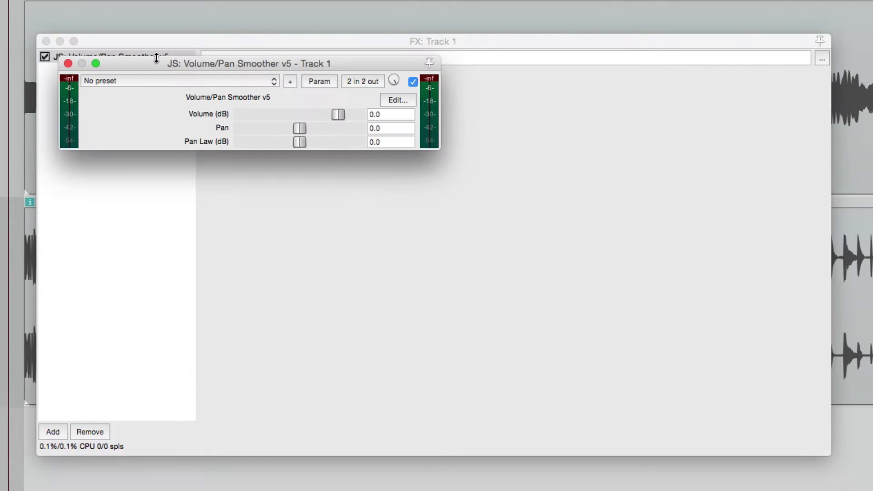
click(46, 42)
drag(146, 63, 343, 253)
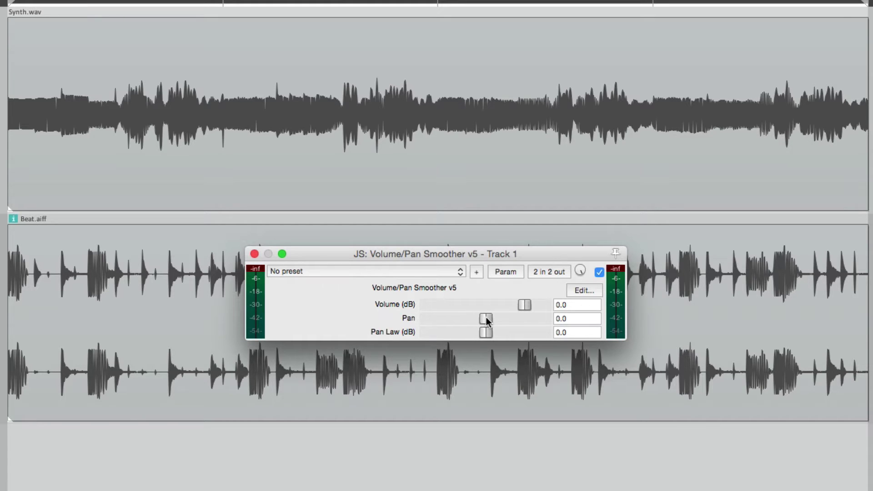
Open the Pan parameter's options menu, browse the FX parameter submenus, then reopen it.
click(506, 272)
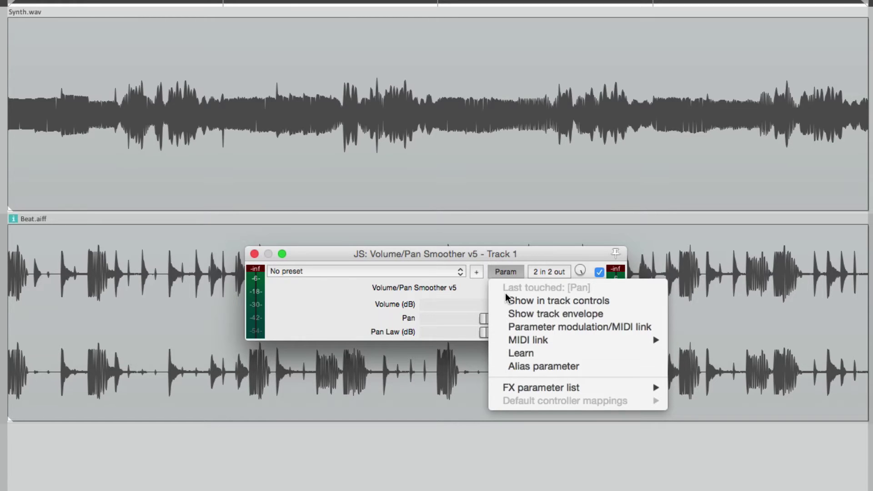
mouse_move(495, 385)
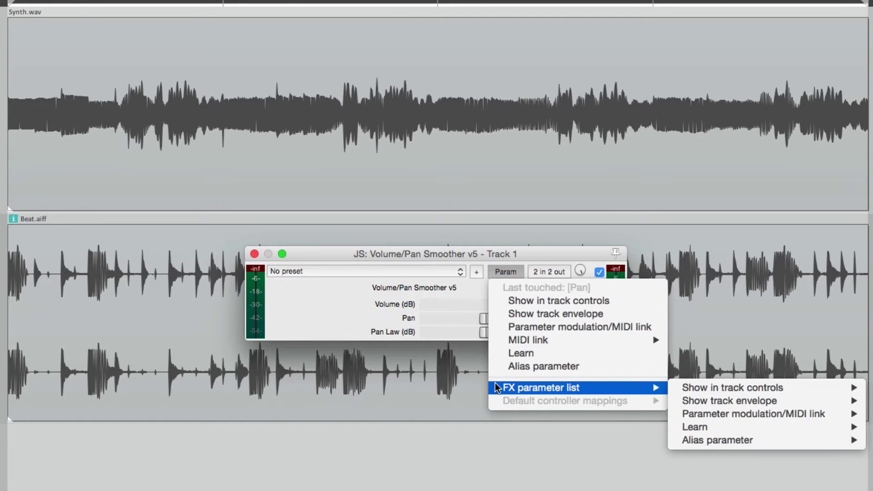
mouse_move(686, 417)
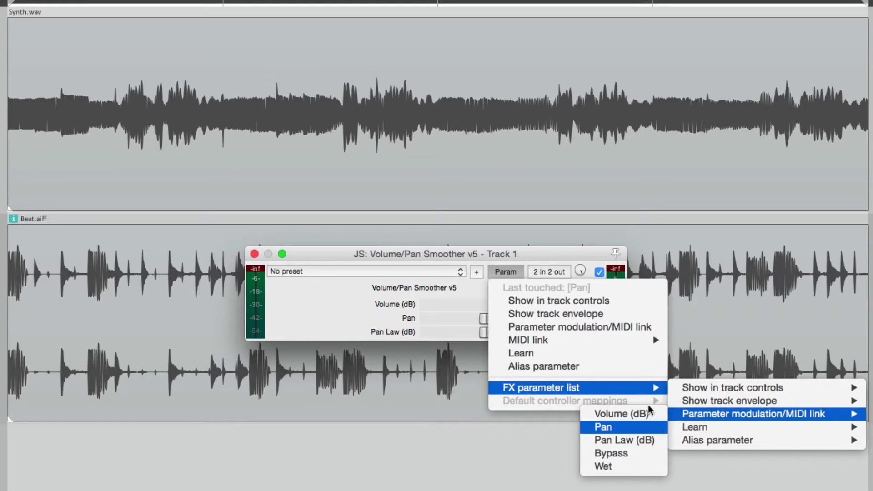
click(570, 251)
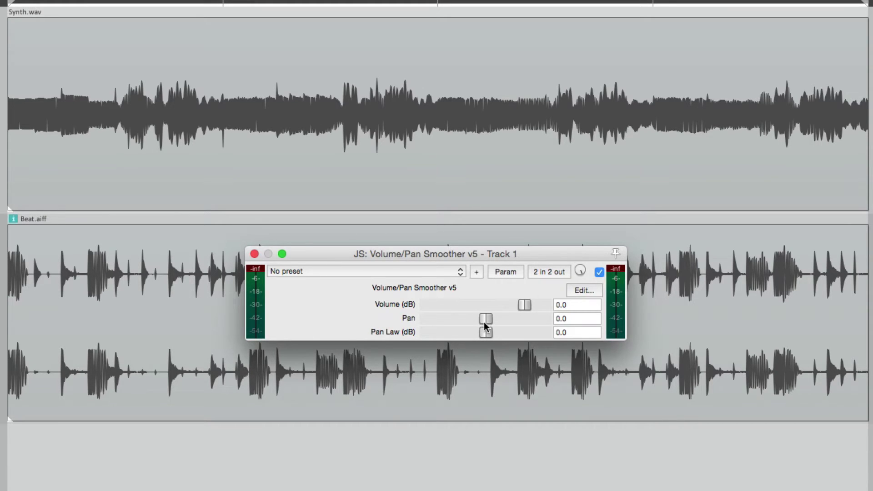
click(500, 274)
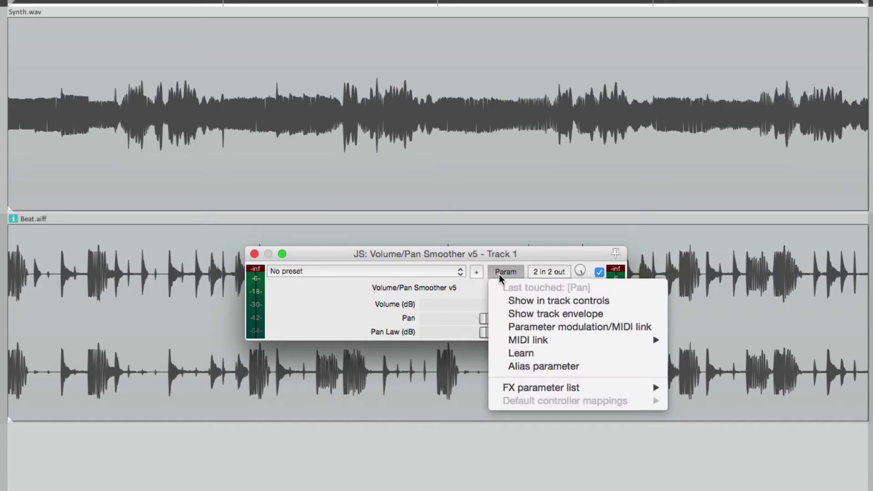
Enable a sine LFO on the Pan parameter and push its baseline fully left.
click(498, 327)
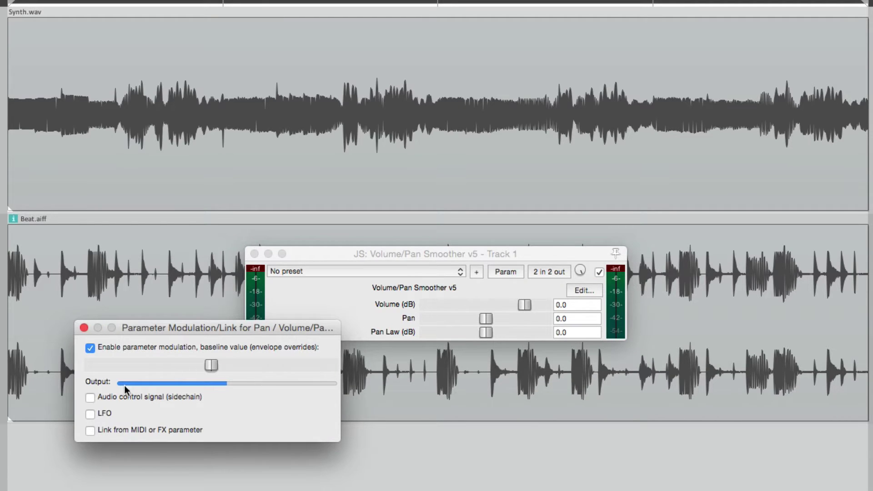
click(90, 414)
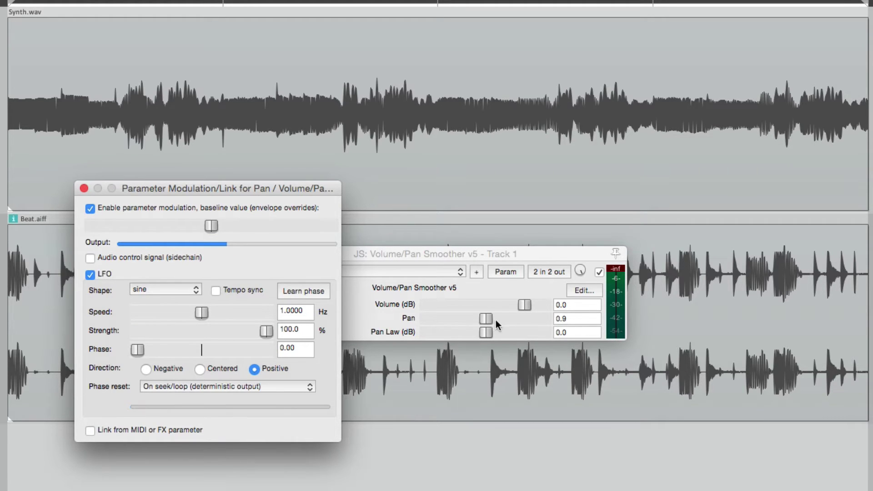
drag(287, 190, 302, 303)
drag(302, 252, 302, 251)
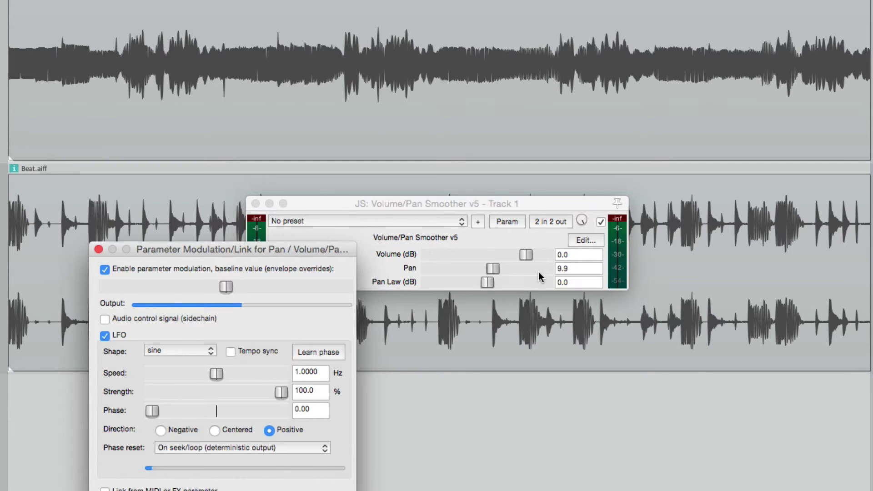
drag(225, 289, 82, 301)
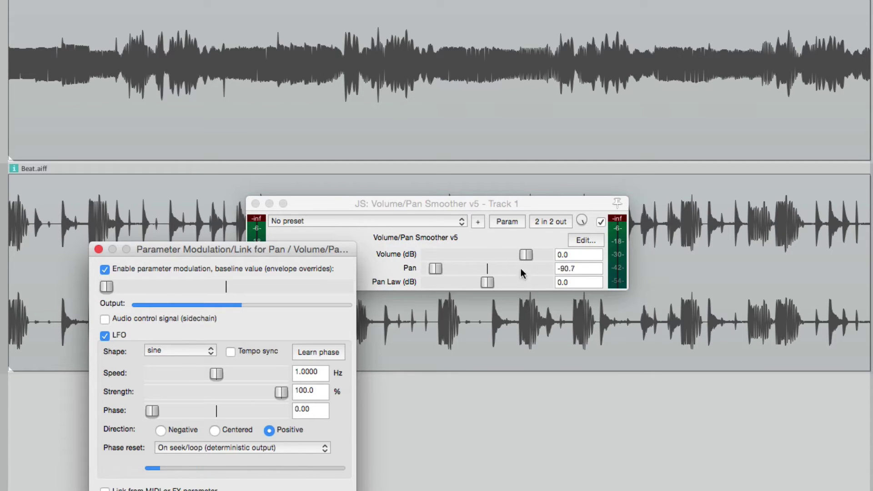
Recentre the Pan baseline, set the LFO direction to Centered, and play to hear it.
double_click(107, 287)
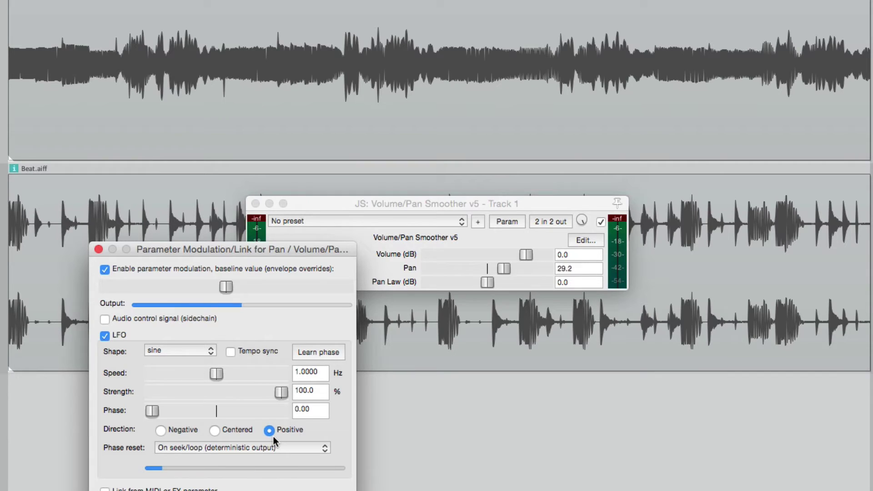
click(215, 430)
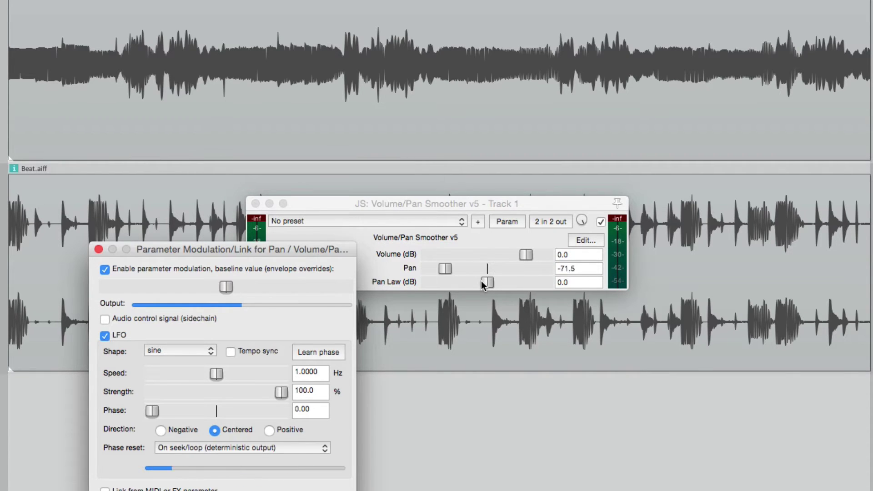
key(space)
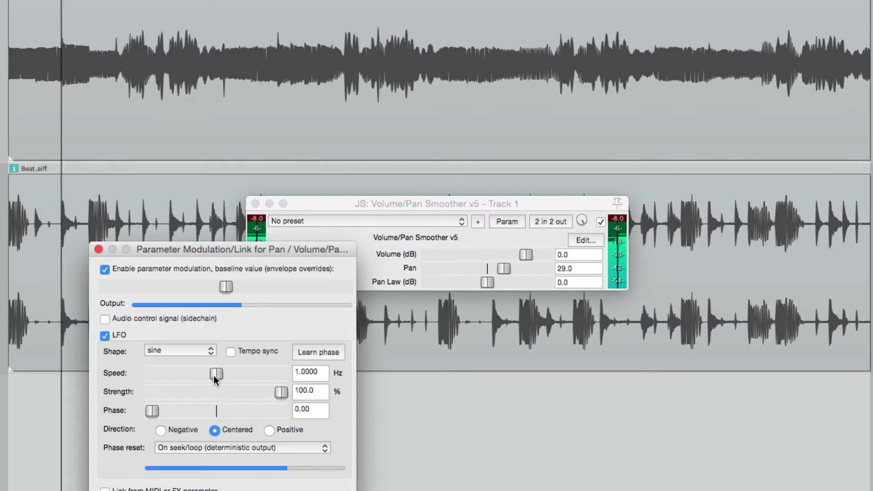
Try LFO speeds up to 5 Hz, then tempo-sync it, enter speed 1, and reselect the speed.
drag(214, 375, 188, 380)
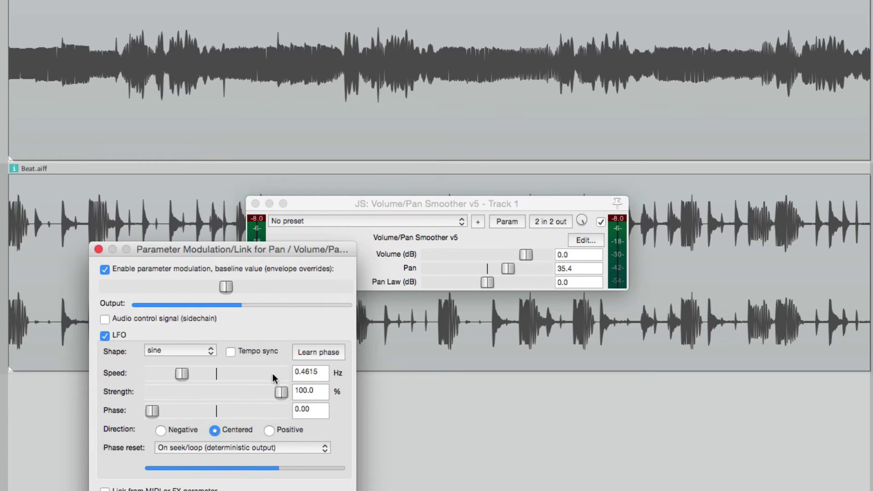
drag(187, 375, 212, 373)
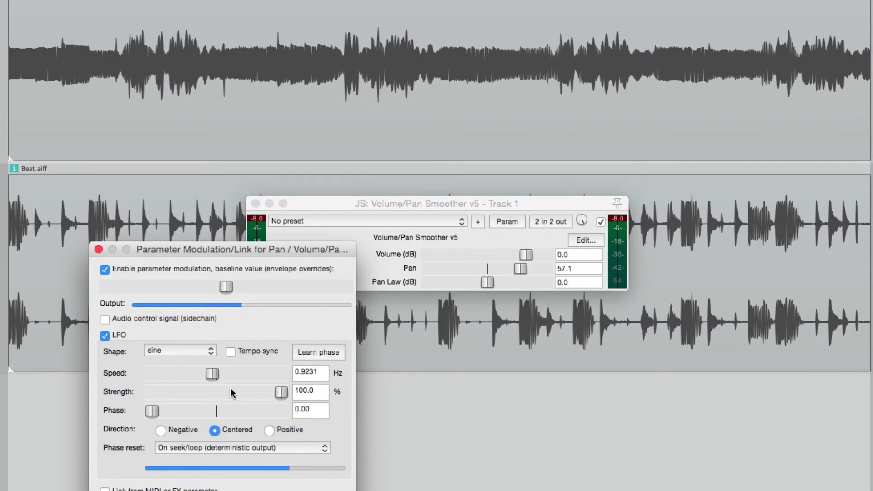
click(230, 351)
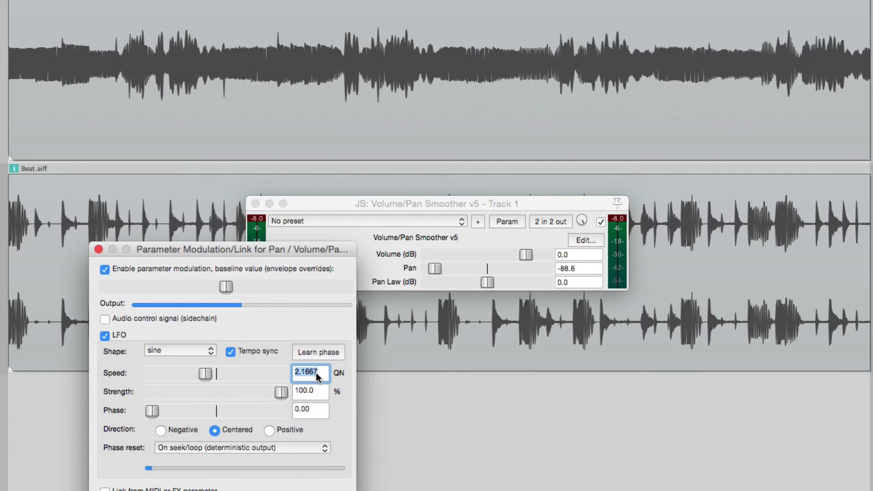
text(1)
key(Return)
key(space)
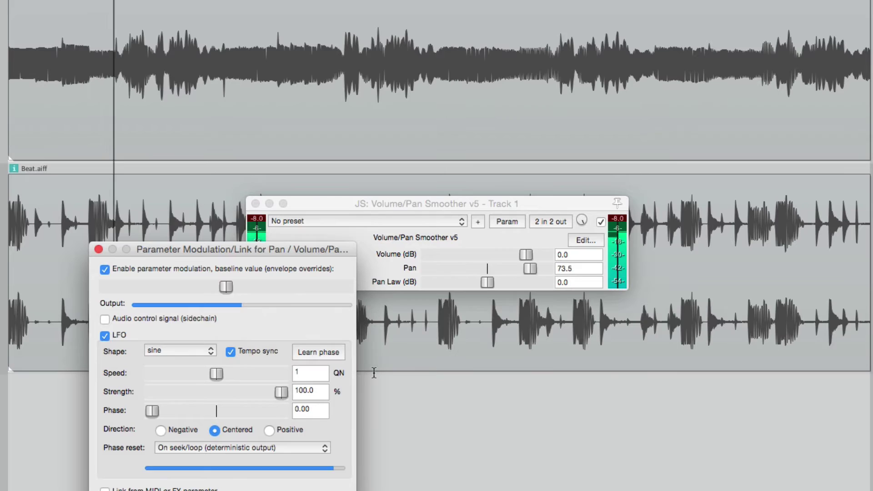
double_click(314, 374)
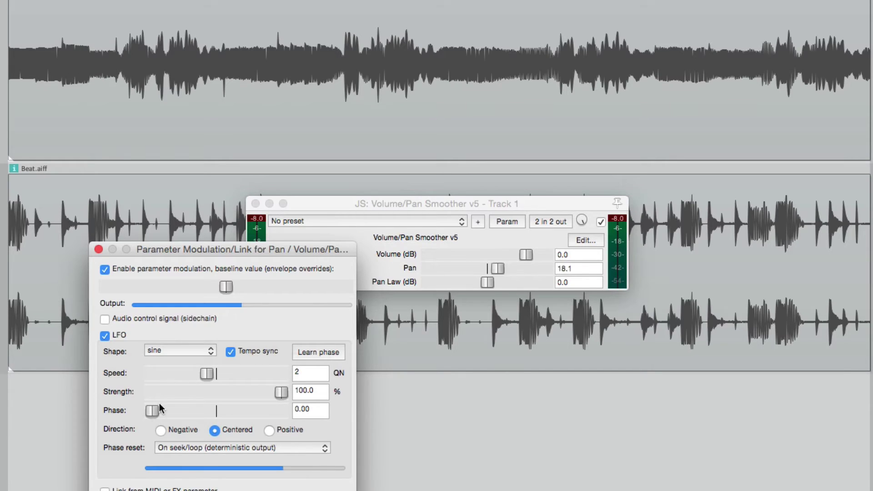
drag(151, 408, 266, 413)
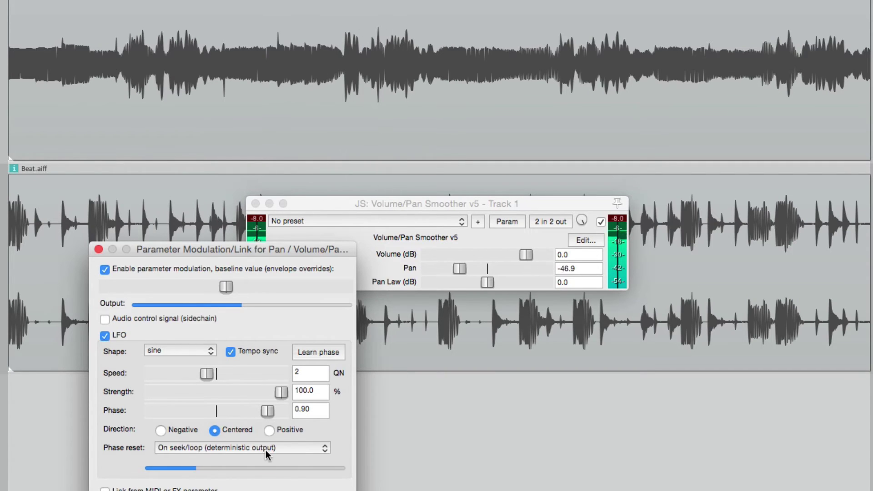
drag(268, 415, 274, 415)
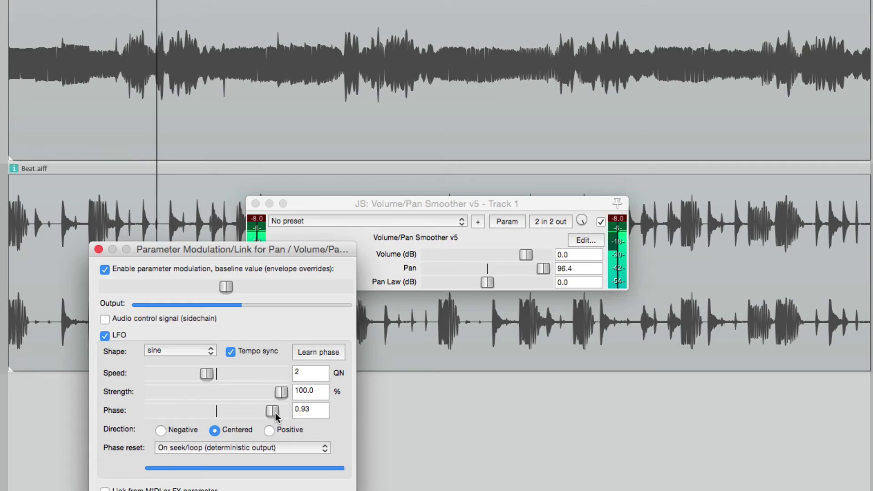
drag(273, 411, 152, 411)
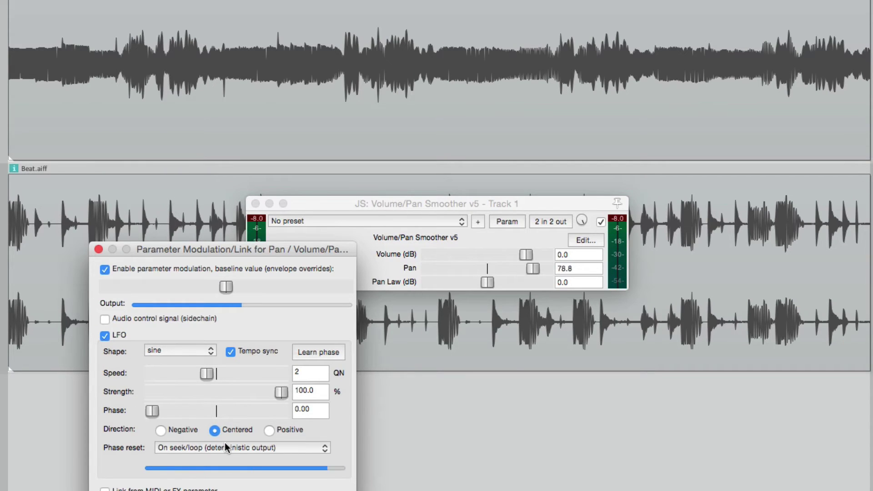
Try Negative direction with baseline fully right, then use Positive direction with baseline fully left.
click(160, 430)
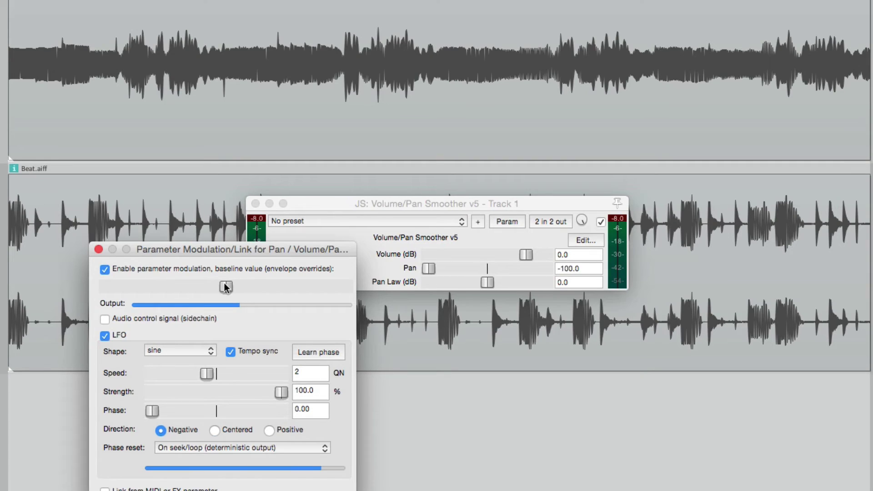
drag(226, 287, 348, 293)
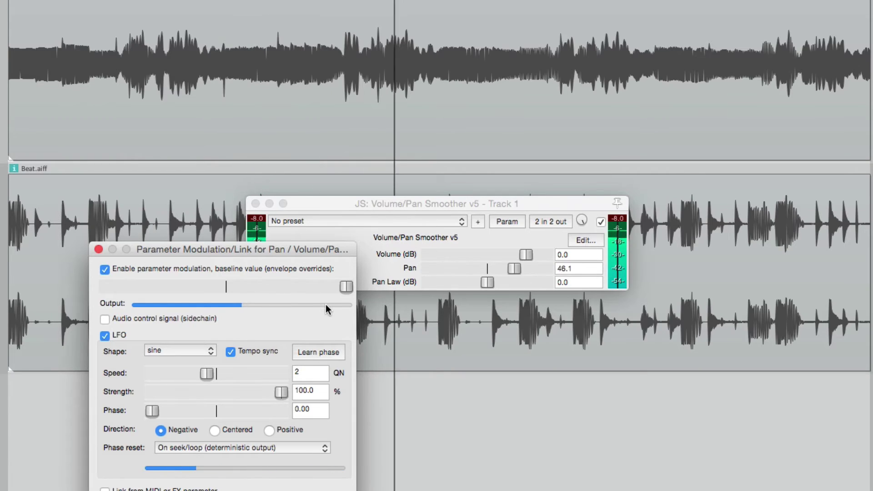
click(269, 431)
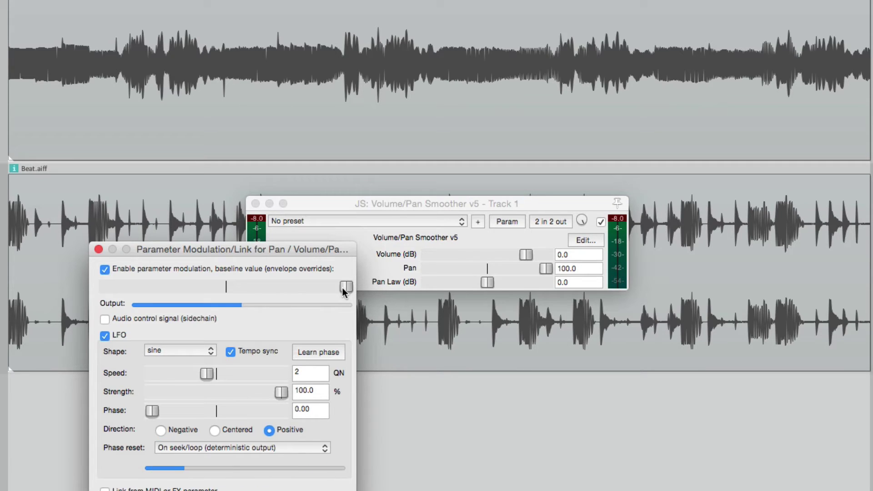
drag(346, 286, 106, 287)
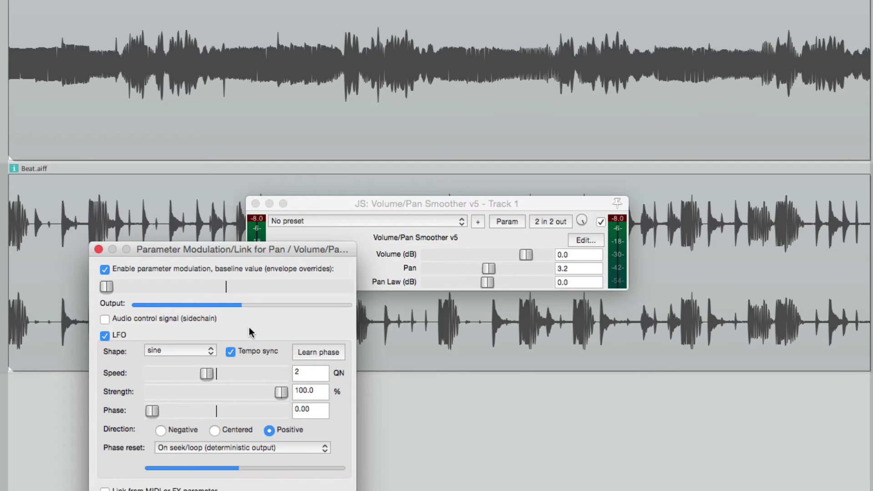
click(202, 448)
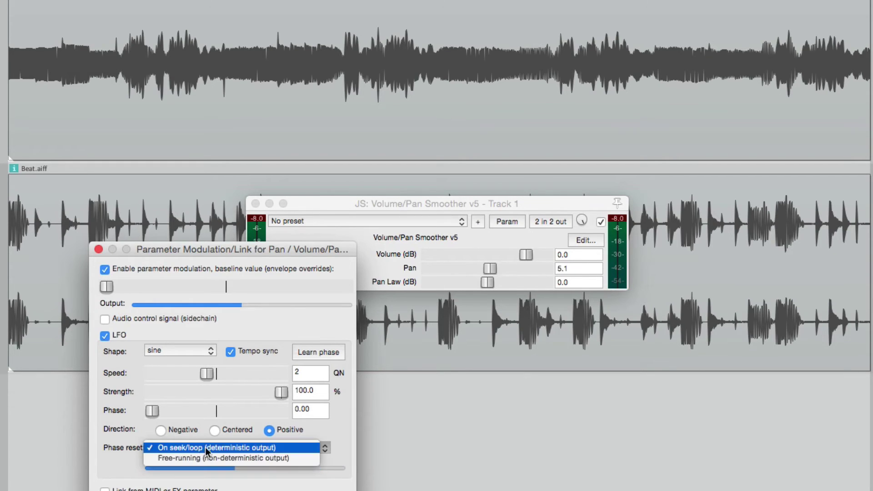
click(214, 456)
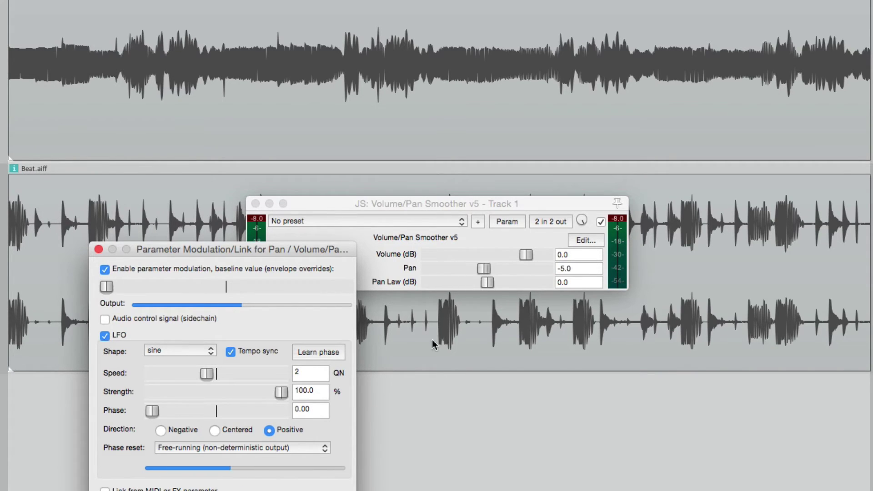
click(282, 446)
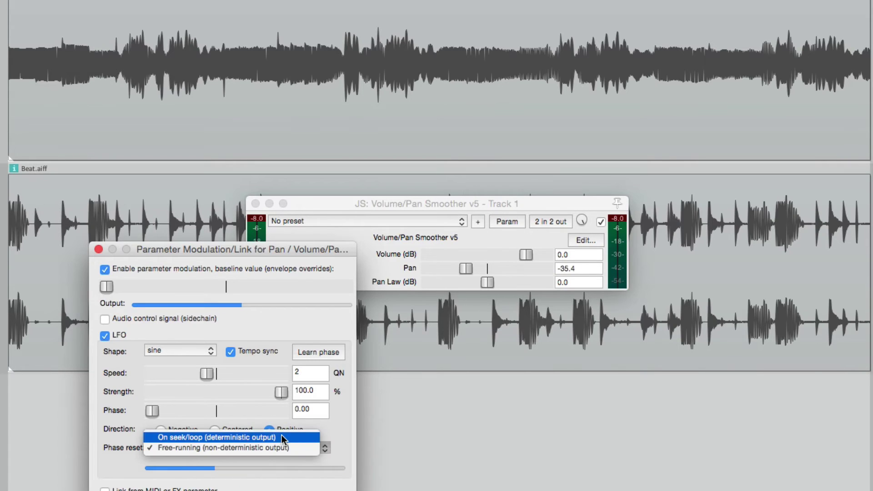
click(282, 437)
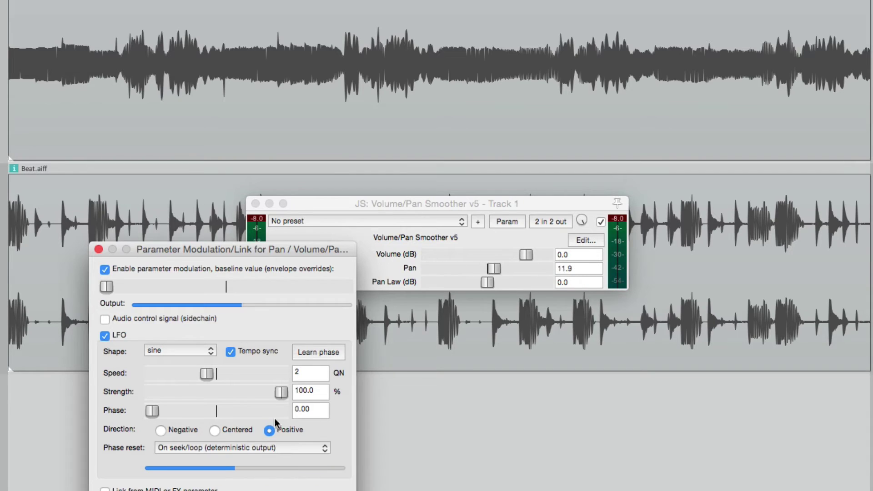
Set the LFO to Centered around a centred baseline and tune Strength while playing.
drag(282, 394, 222, 397)
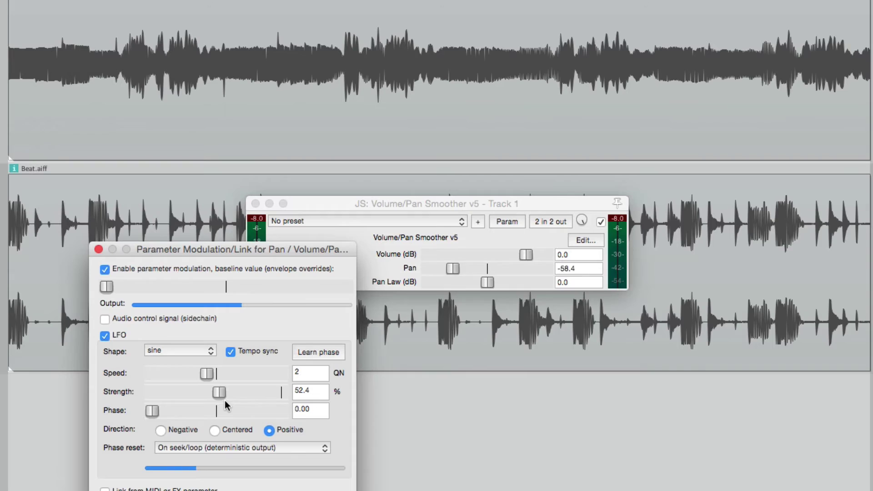
click(214, 432)
double_click(107, 285)
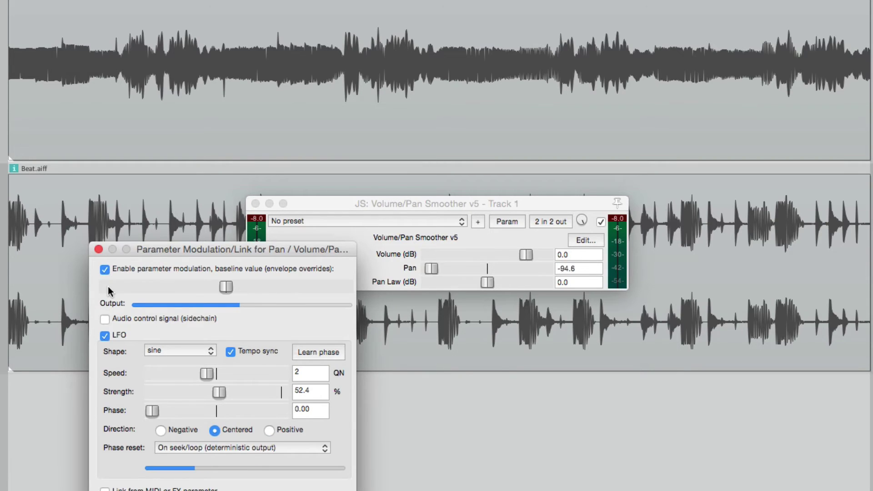
drag(221, 394, 203, 397)
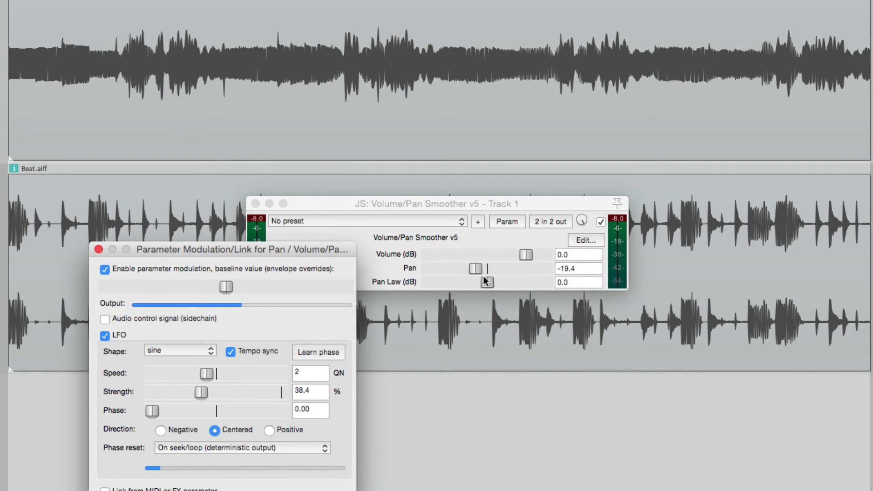
key(space)
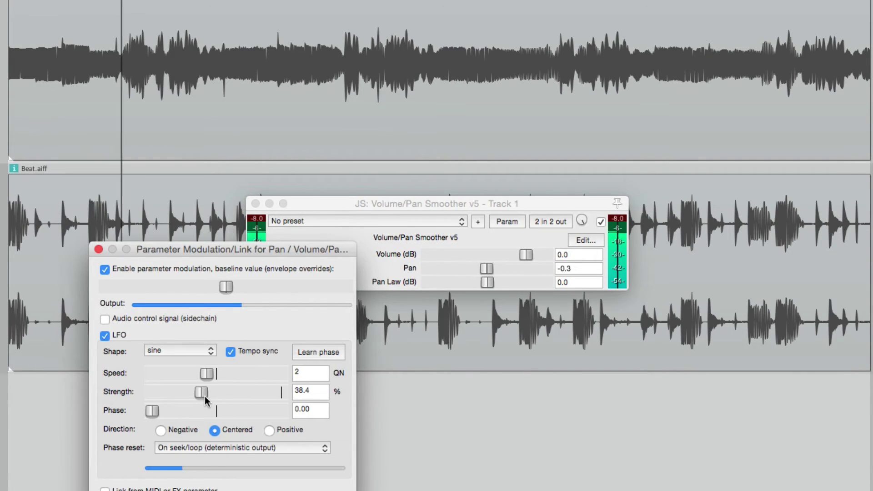
drag(205, 396, 244, 396)
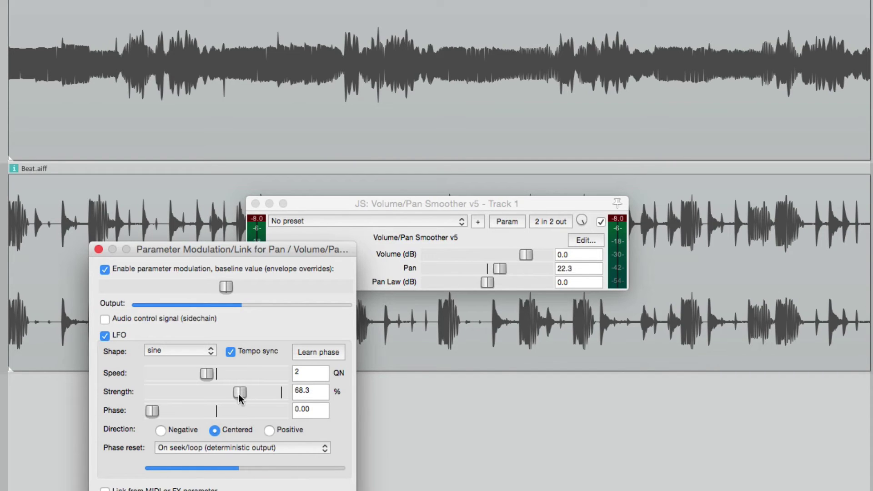
drag(239, 391, 299, 405)
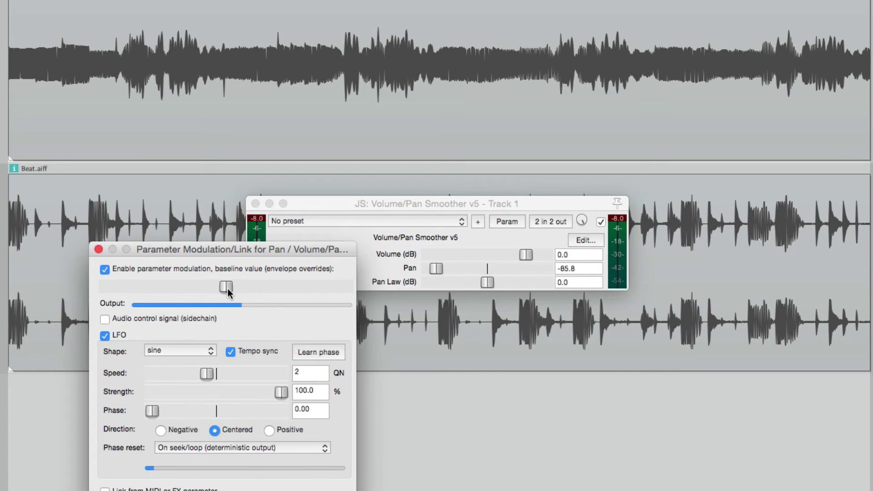
Shift the pan baseline, lower LFO strength to about 51.8%, and toggle playback to listen.
drag(228, 288, 161, 296)
drag(280, 391, 219, 394)
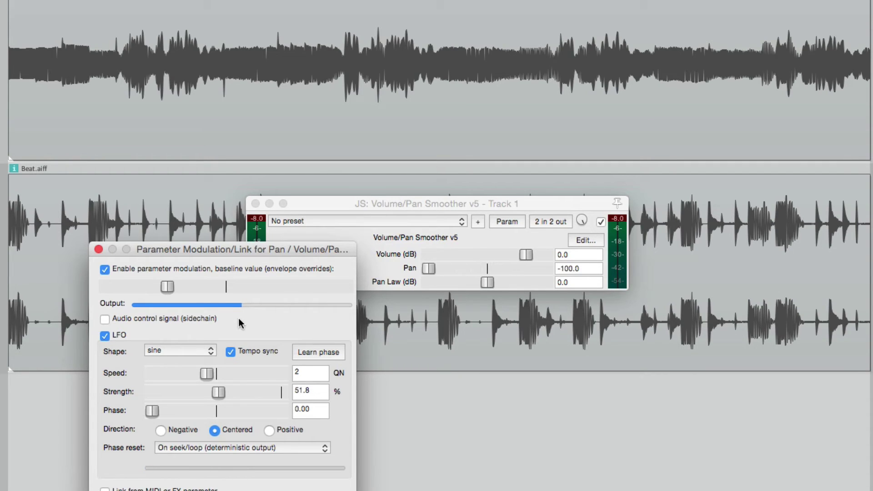
key(space)
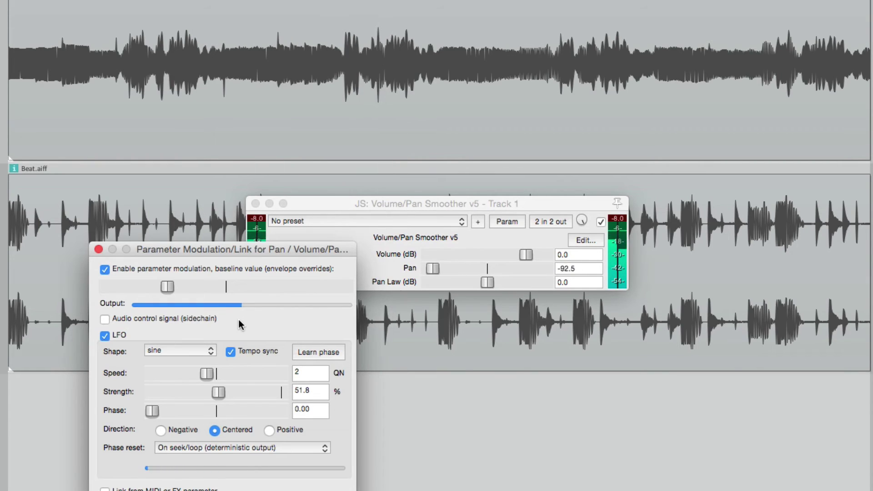
key(space)
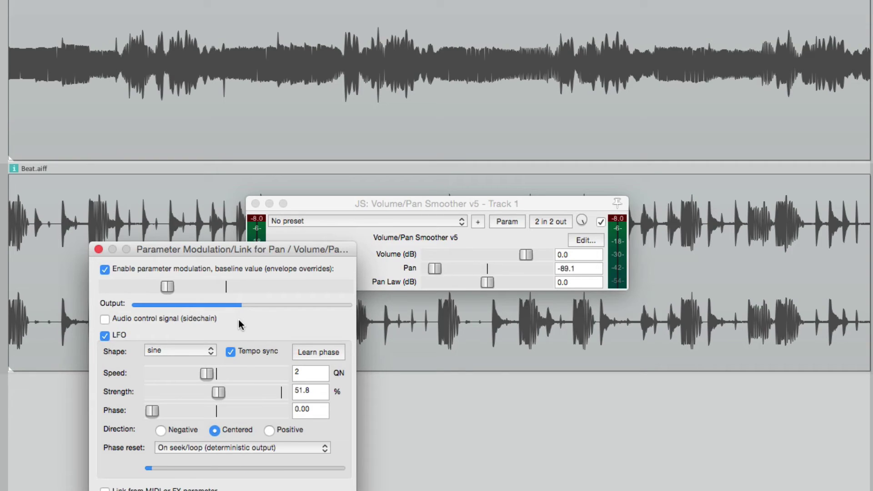
key(space)
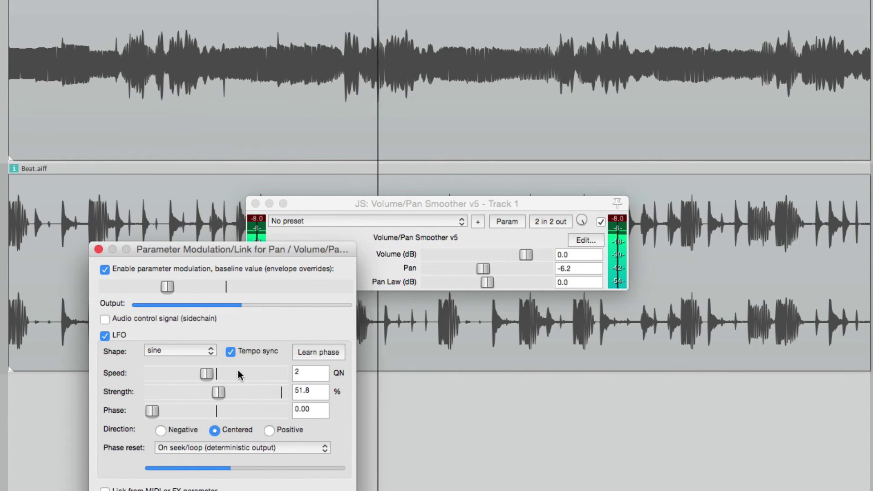
key(space)
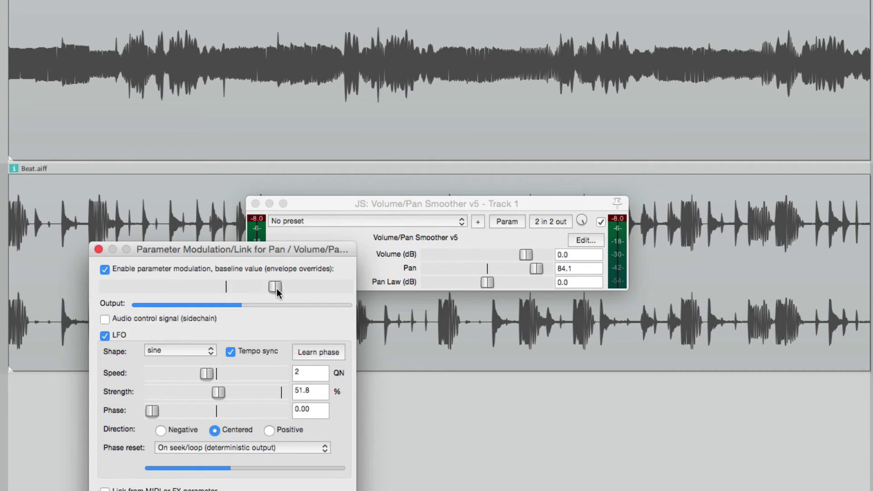
key(space)
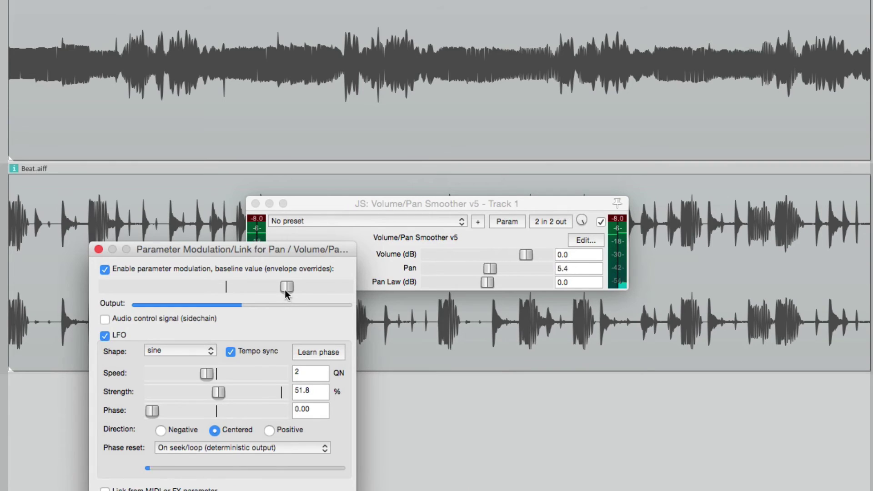
Recentre the pan baseline and restore the LFO strength to 100%.
double_click(284, 287)
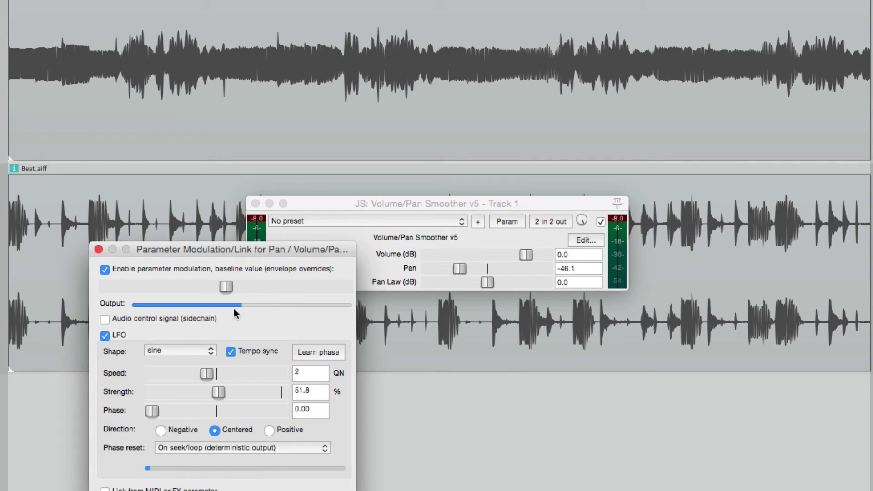
drag(218, 392, 279, 391)
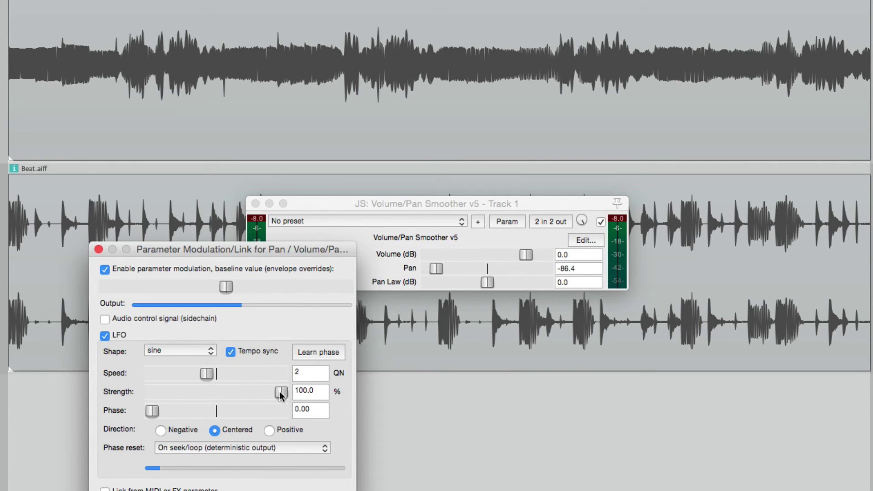
Switch the Pan LFO shape to square and play it back at 1 QN.
click(208, 351)
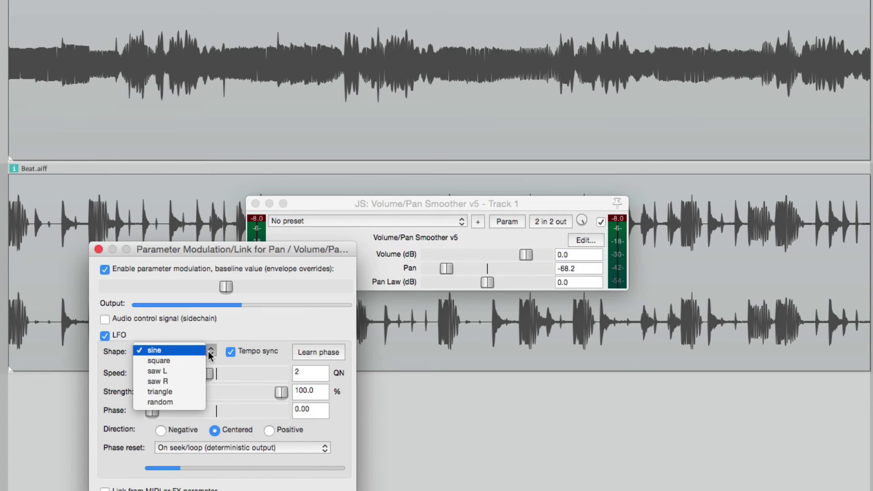
click(198, 363)
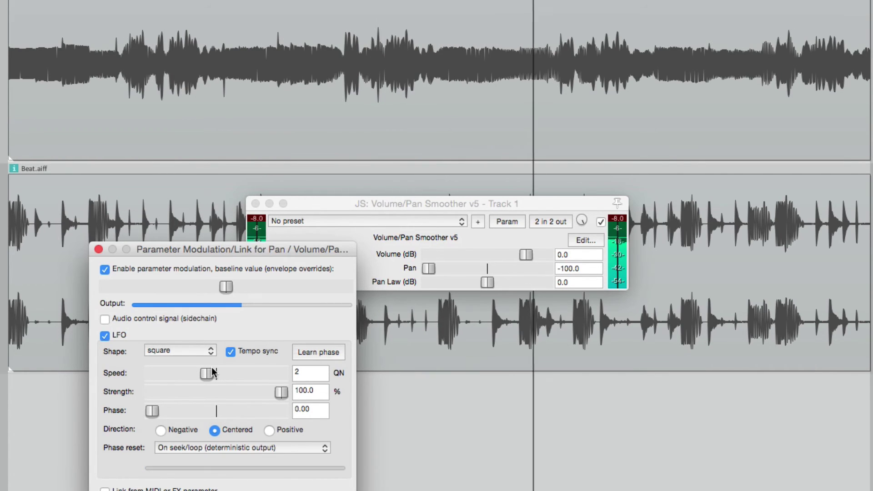
key(space)
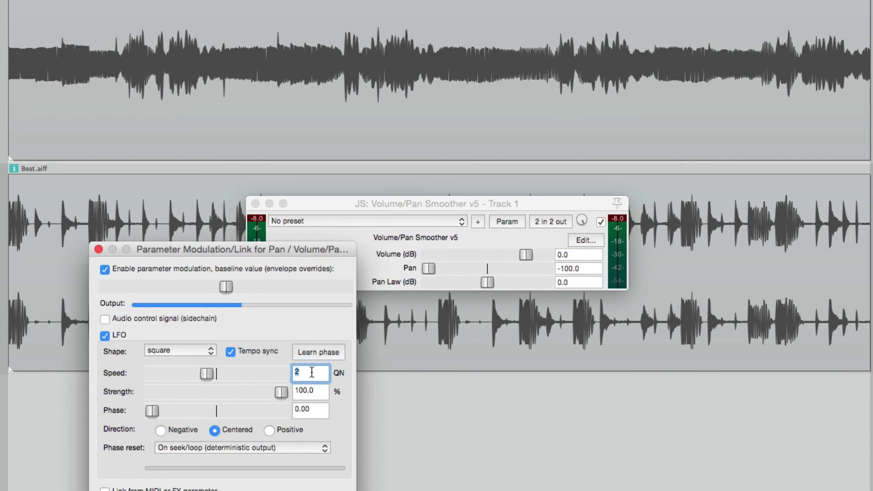
key(Return)
key(space)
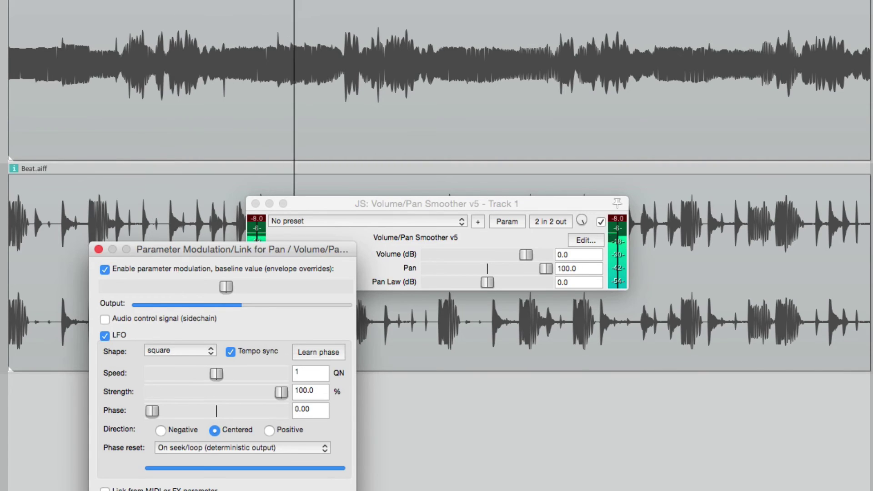
Change the Pan LFO speed to .5 QN and resume playback.
key(space)
click(321, 374)
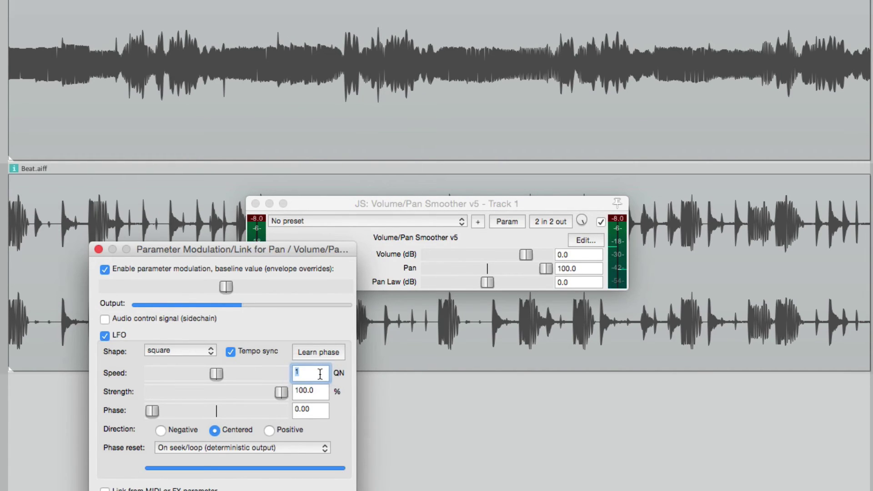
text(.5)
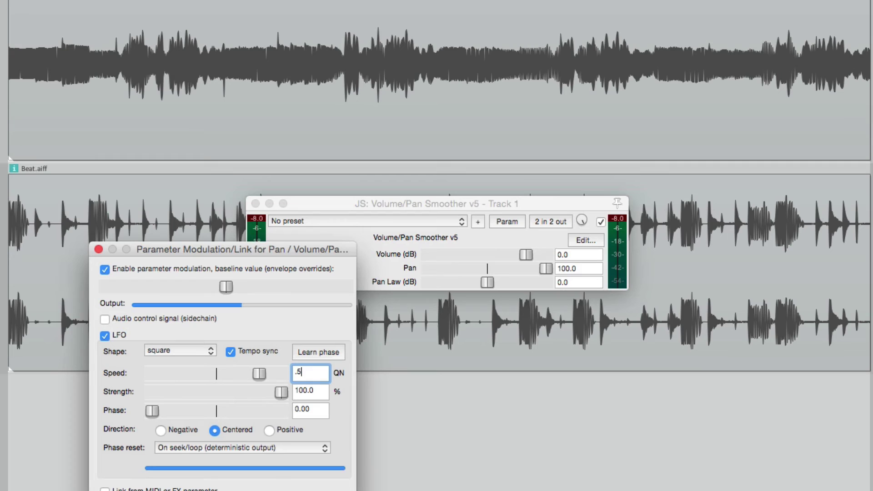
key(Return)
key(space)
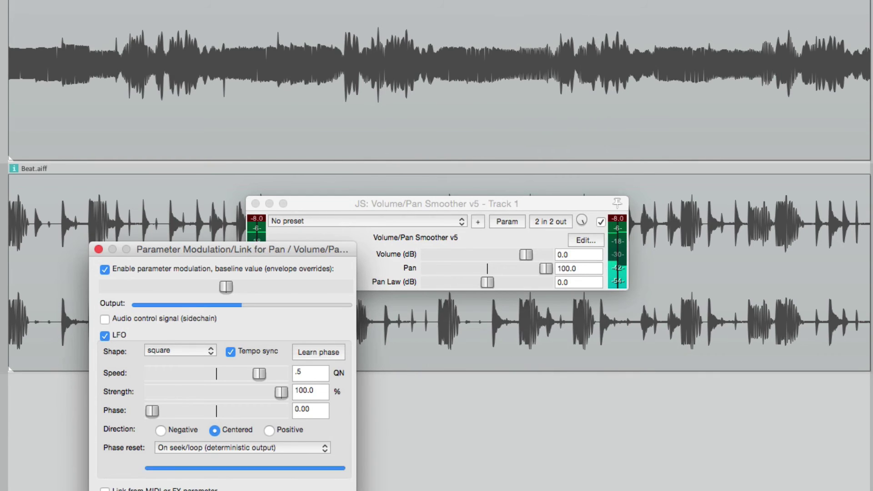
Set the Pan LFO to saw L at 2 QN and audition phase offsets across the range.
click(198, 352)
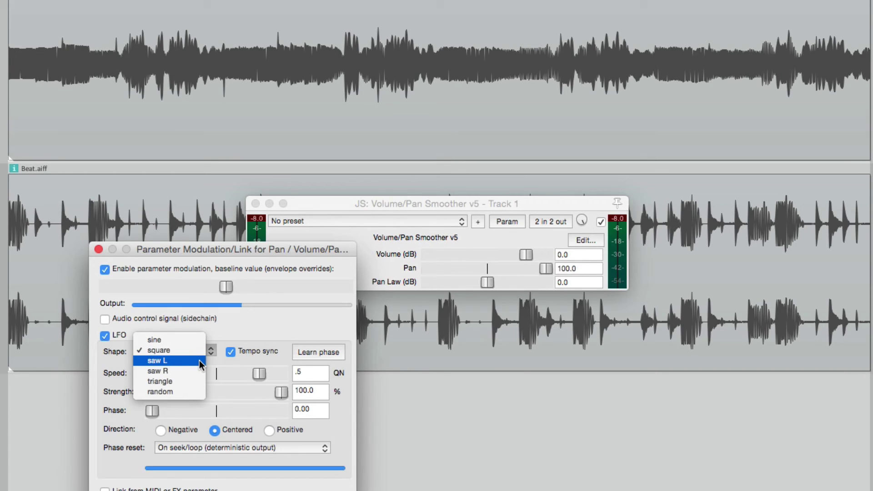
click(199, 360)
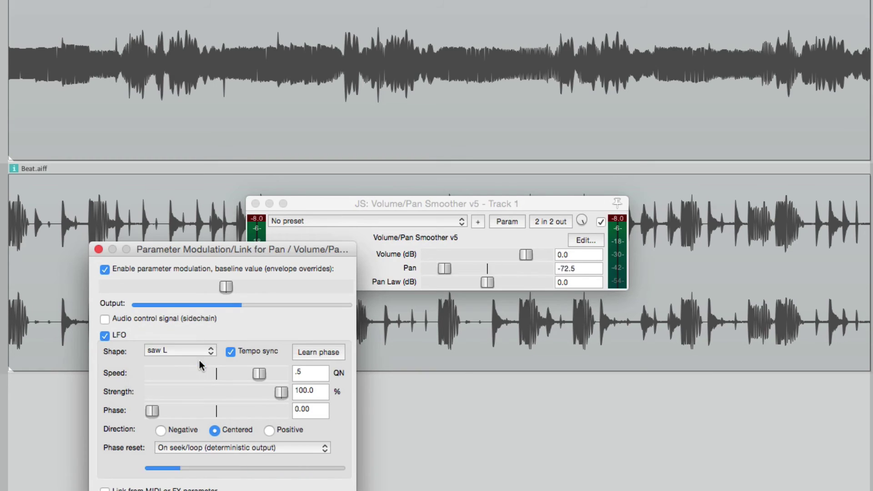
click(310, 371)
key(super+a)
text(2)
key(Return)
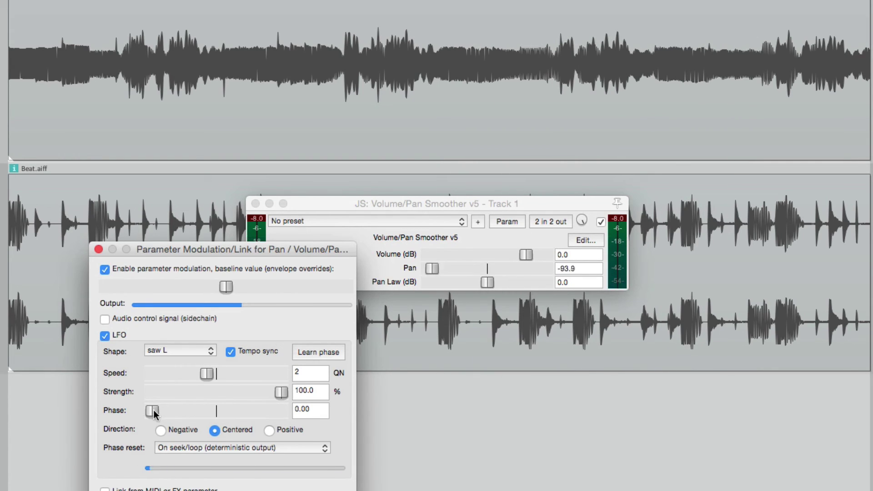
drag(152, 410, 216, 411)
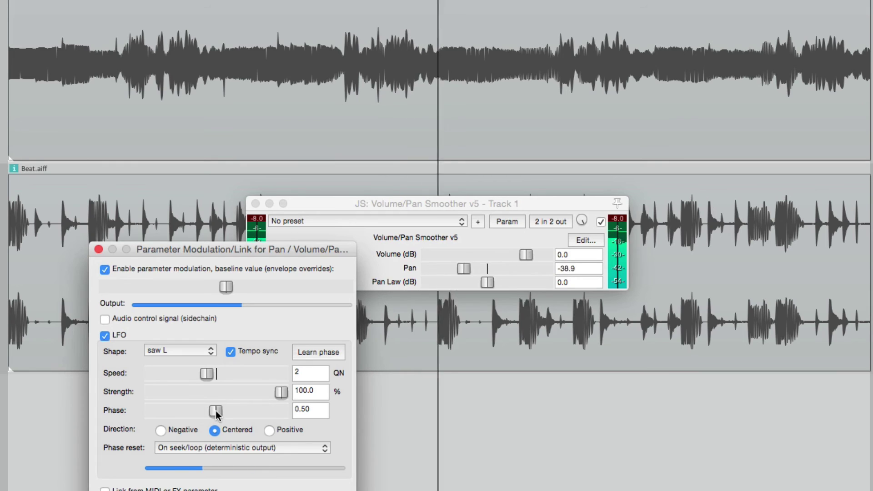
drag(216, 411, 135, 413)
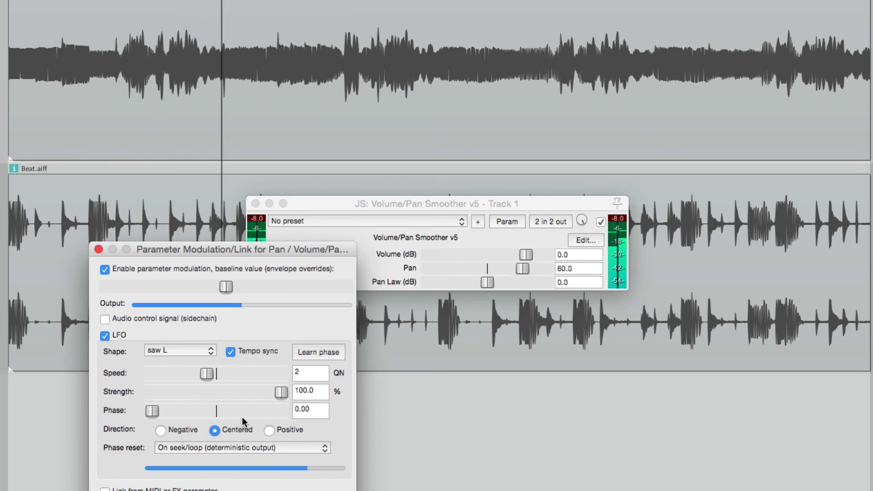
Listen to the saw R shape, then change the Pan LFO shape to triangle.
click(201, 353)
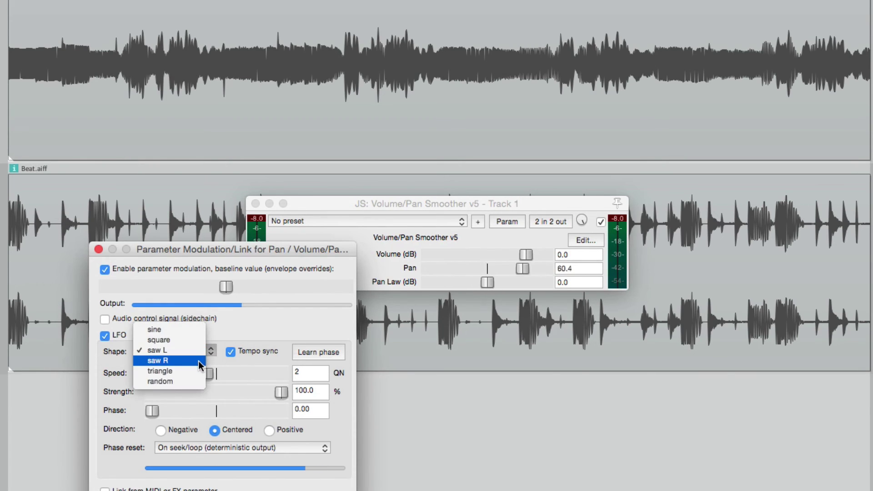
key(Escape)
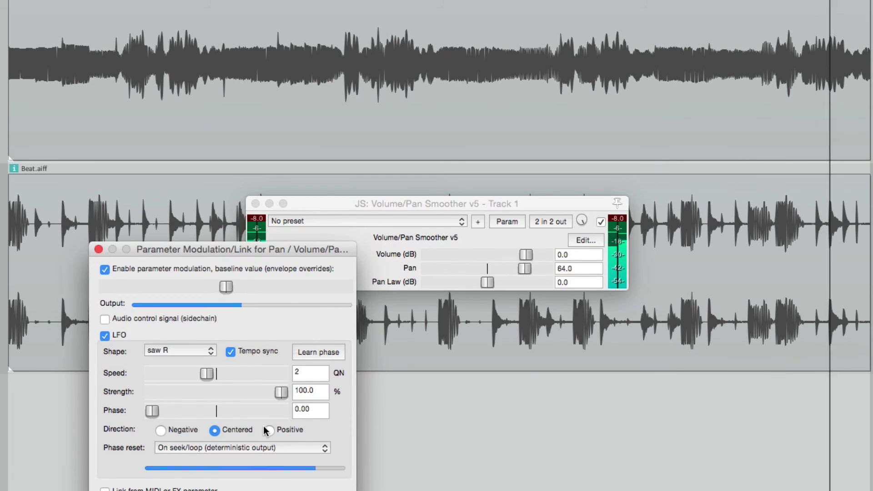
click(199, 352)
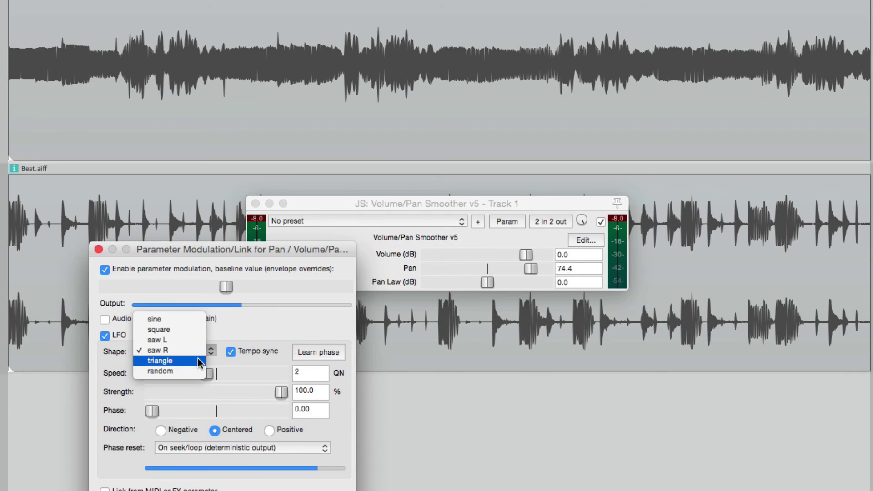
click(198, 360)
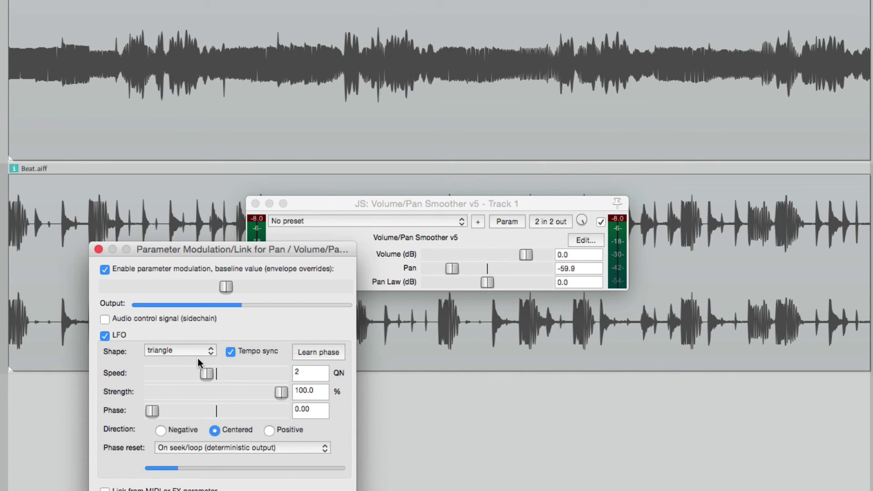
Make the Pan LFO shape random with a speed of .5 QN.
click(188, 346)
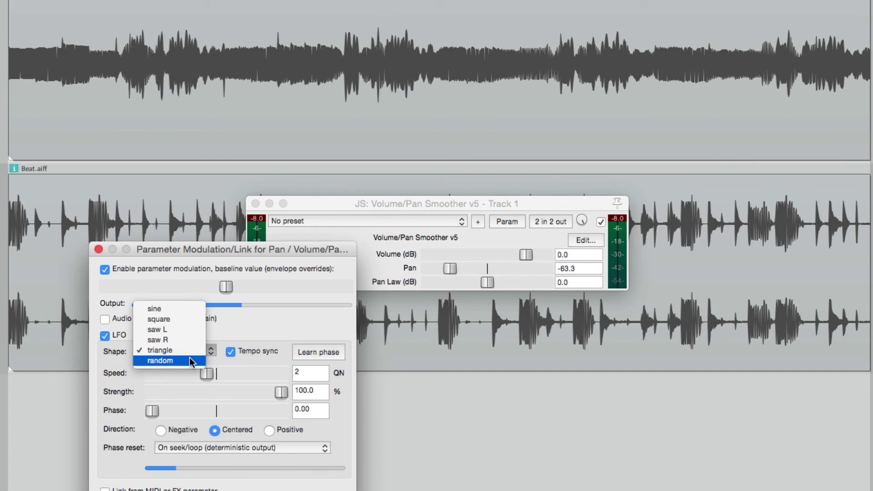
click(190, 357)
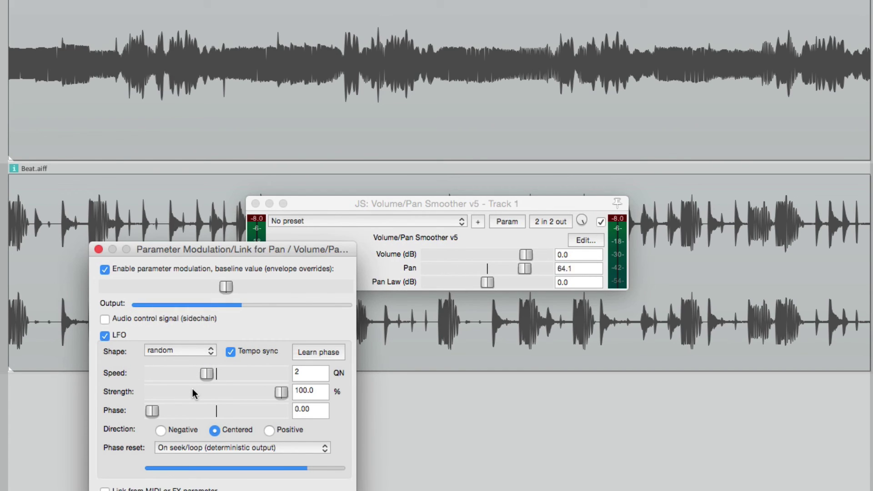
double_click(310, 375)
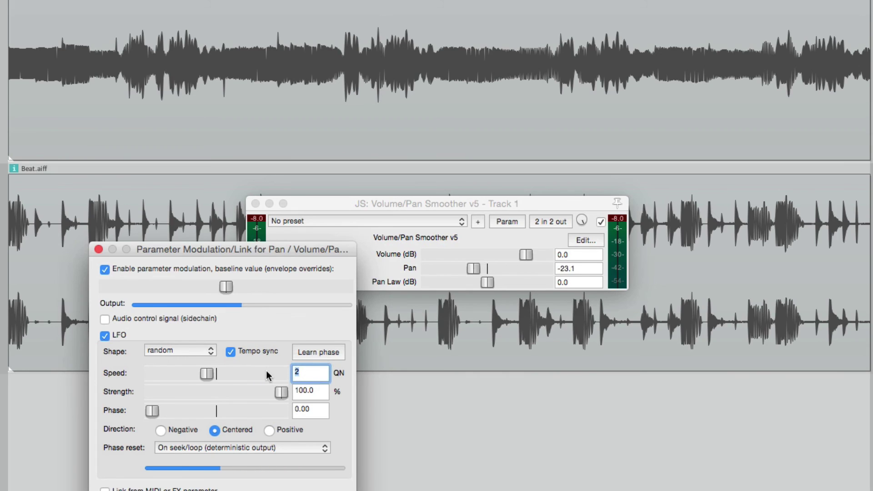
text(.5)
key(Return)
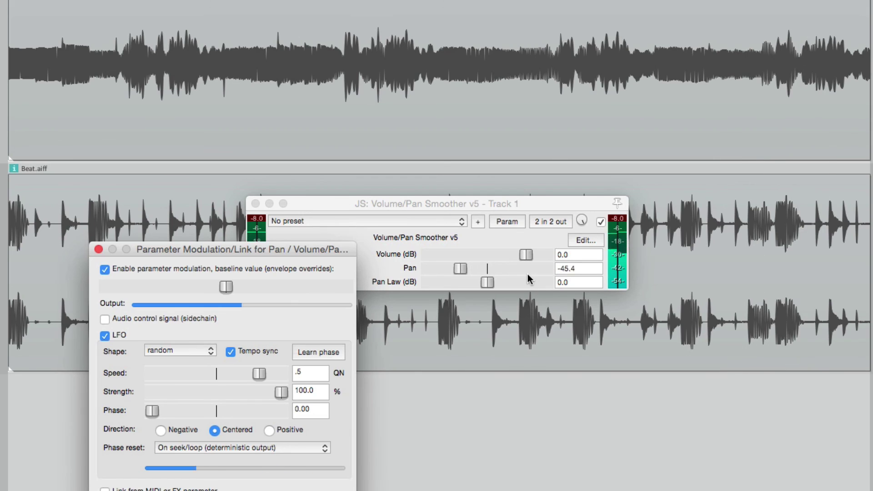
Speed the random Pan LFO up to .25 QN.
double_click(318, 372)
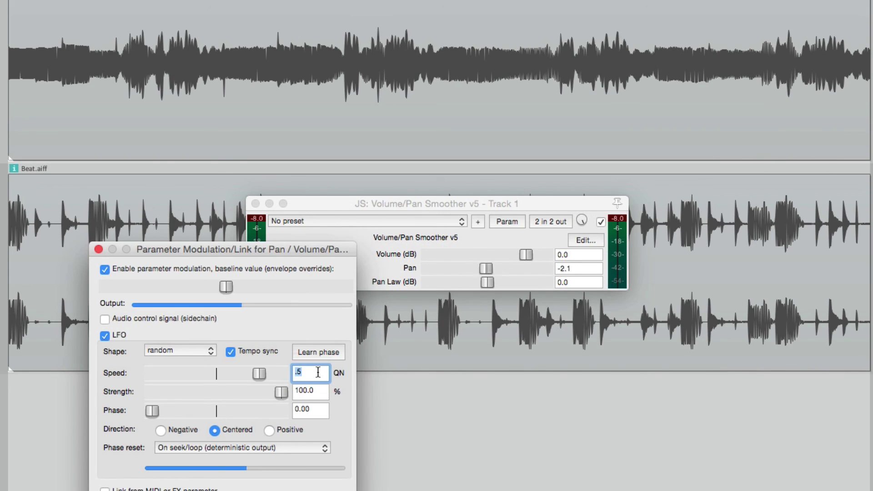
text(.)
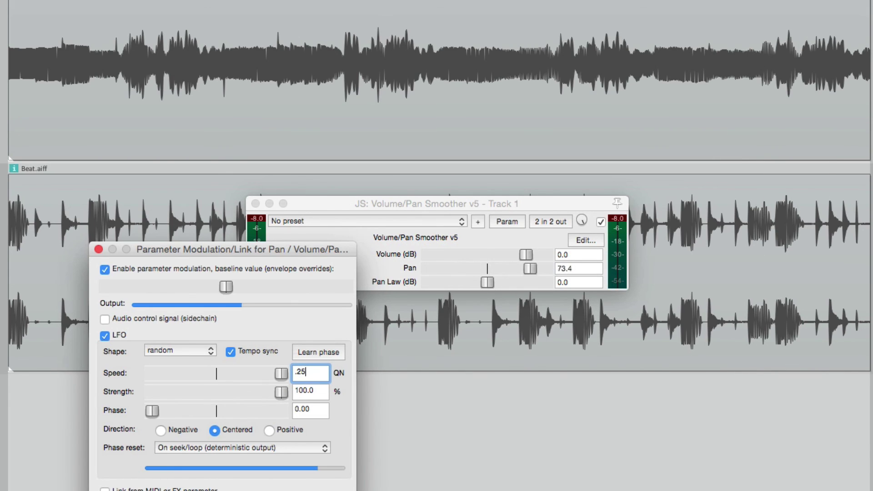
key(Return)
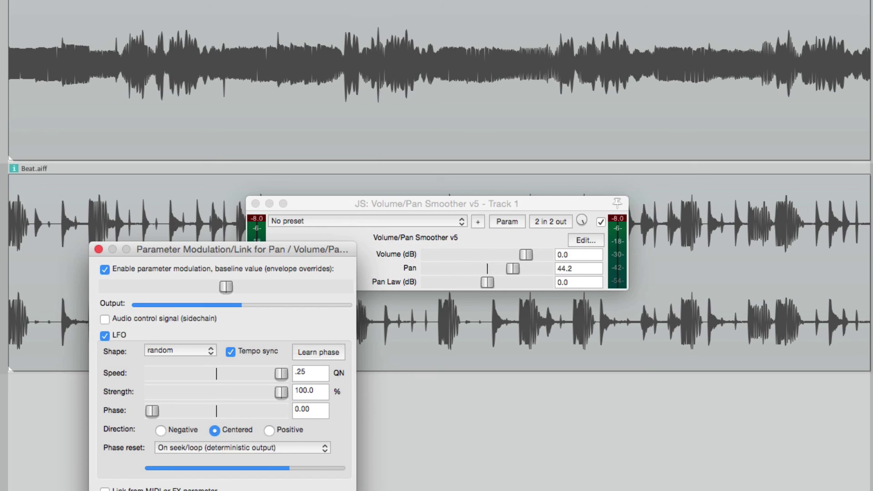
Return the Pan LFO shape to sine, keeping the .25 QN speed.
click(198, 351)
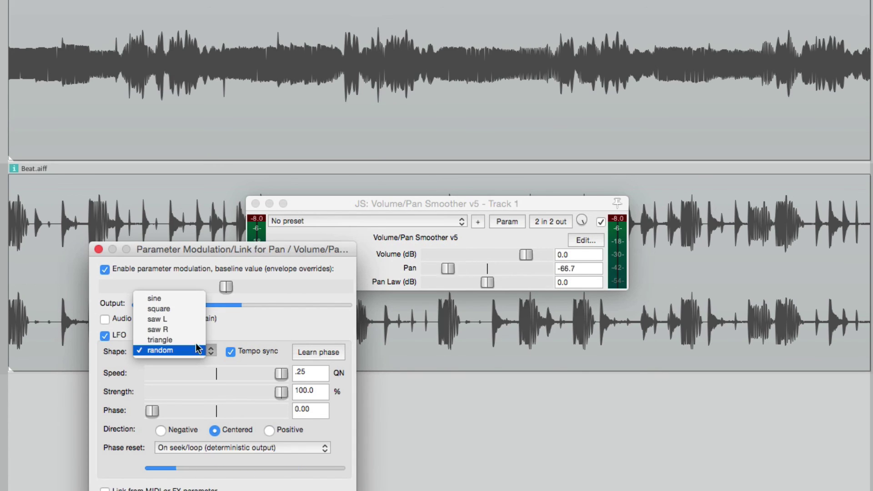
click(190, 302)
click(315, 372)
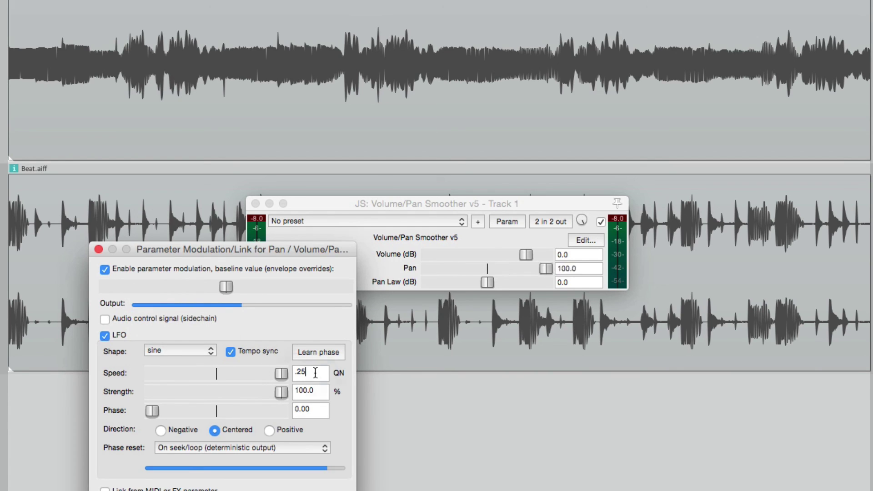